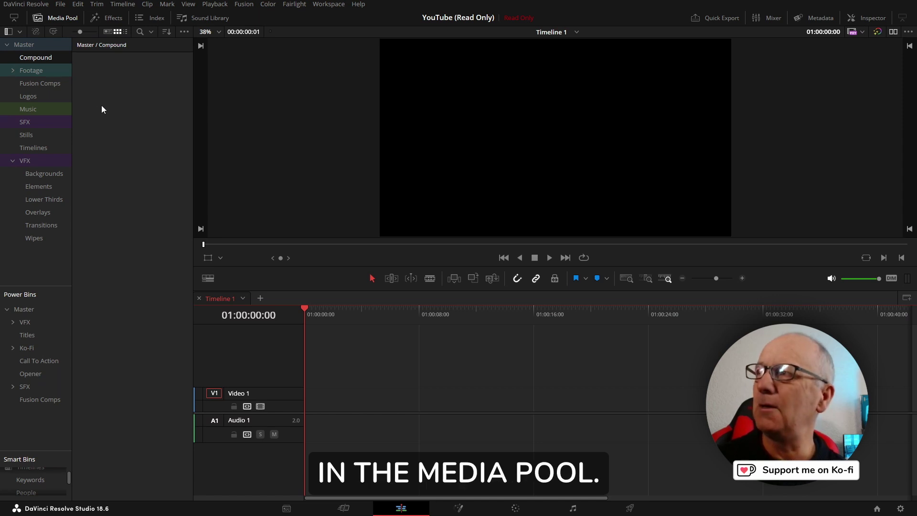
# Create a new Fusion composition clip named 'Davinci Resolve' in the Fusion Comps bin.
pyautogui.click(43, 85)
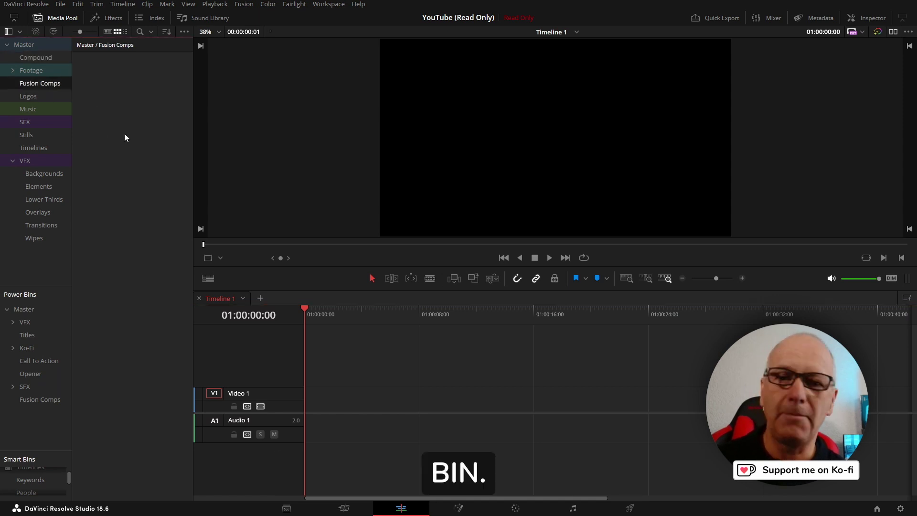
pyautogui.rightClick(126, 99)
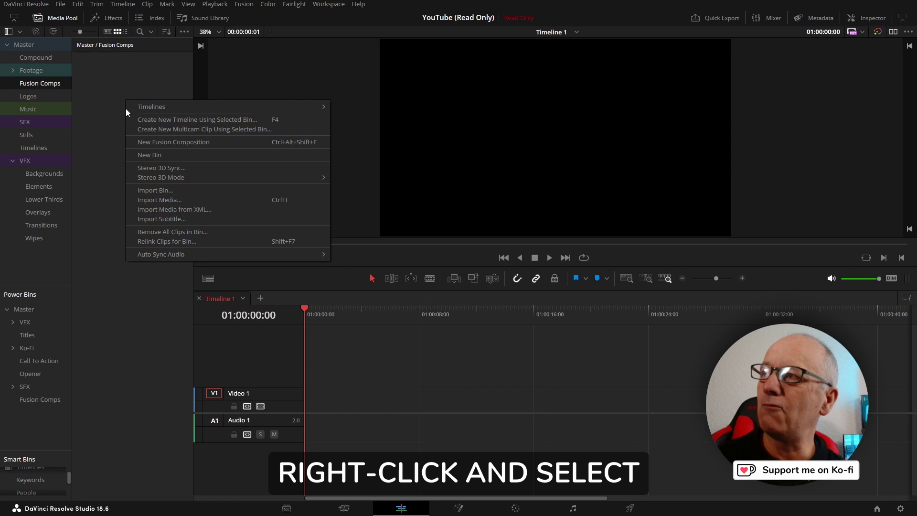
pyautogui.click(151, 145)
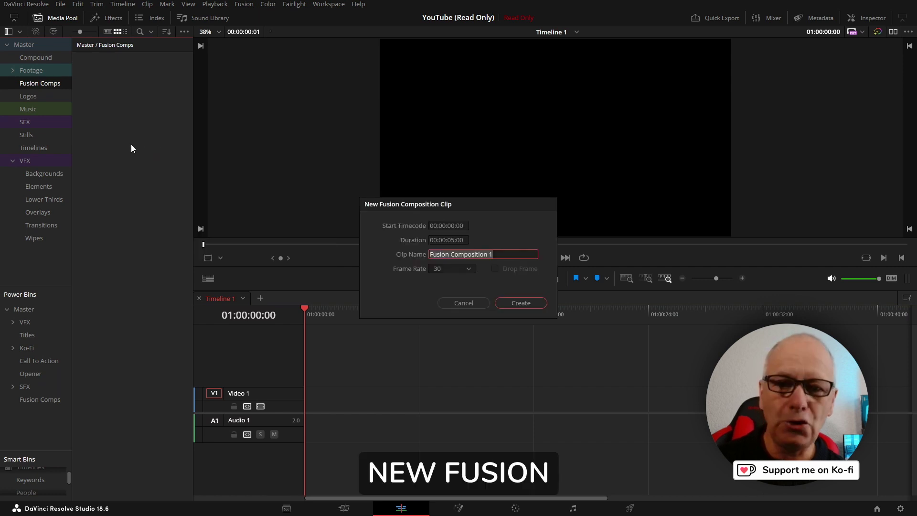
pyautogui.write('Davinci Resolve')
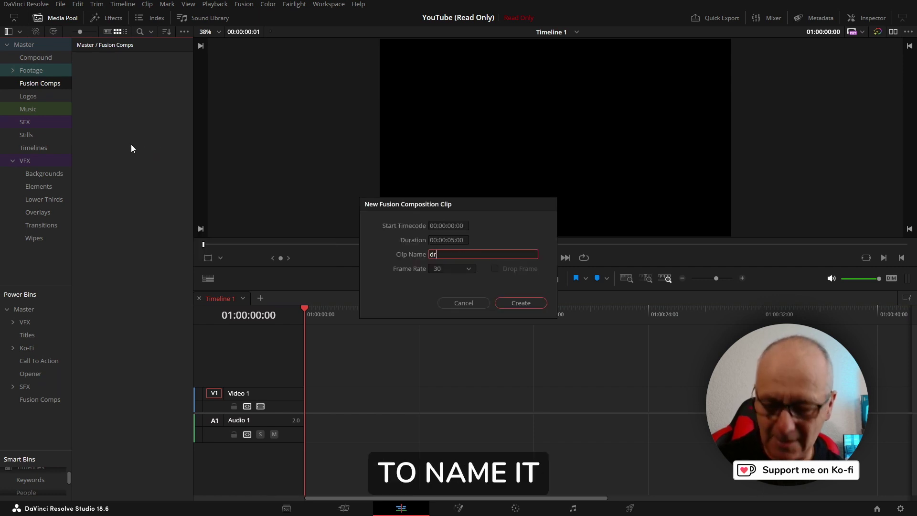
pyautogui.click(516, 305)
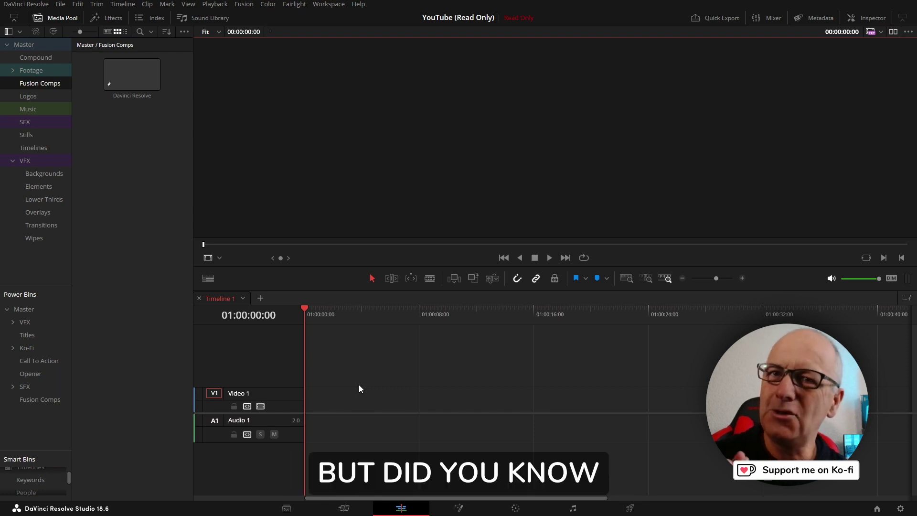
# Open the Davinci Resolve comp and wire a new Text1 node into MediaOut1.
pyautogui.doubleClick(129, 78)
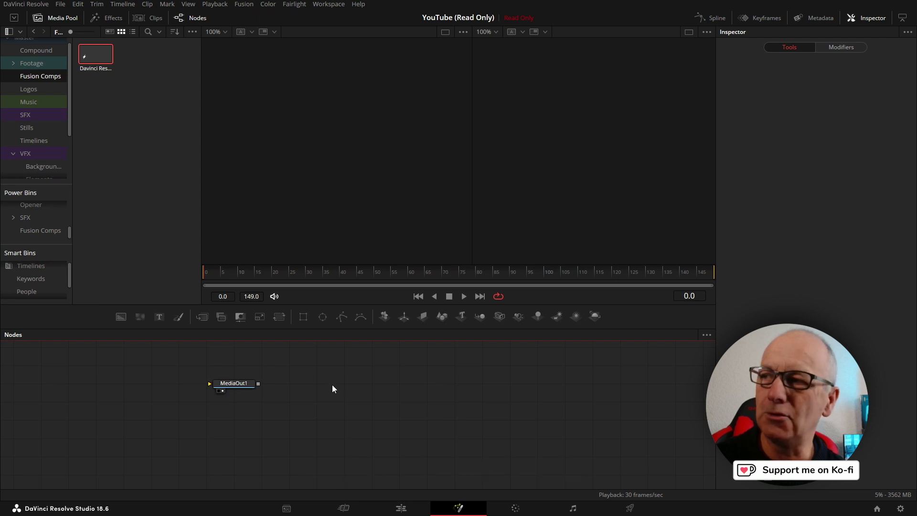
pyautogui.moveTo(242, 389); pyautogui.dragTo(489, 425)
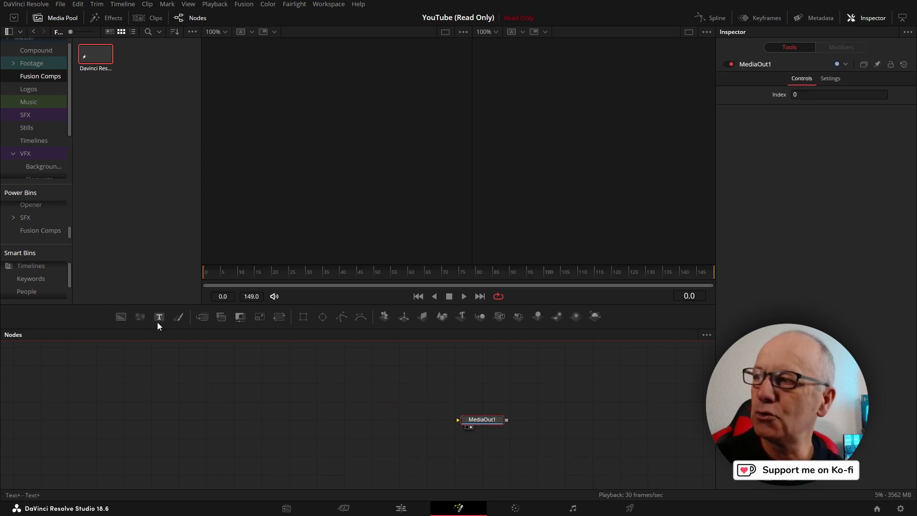
pyautogui.moveTo(158, 321); pyautogui.dragTo(457, 420)
pyautogui.click(476, 421)
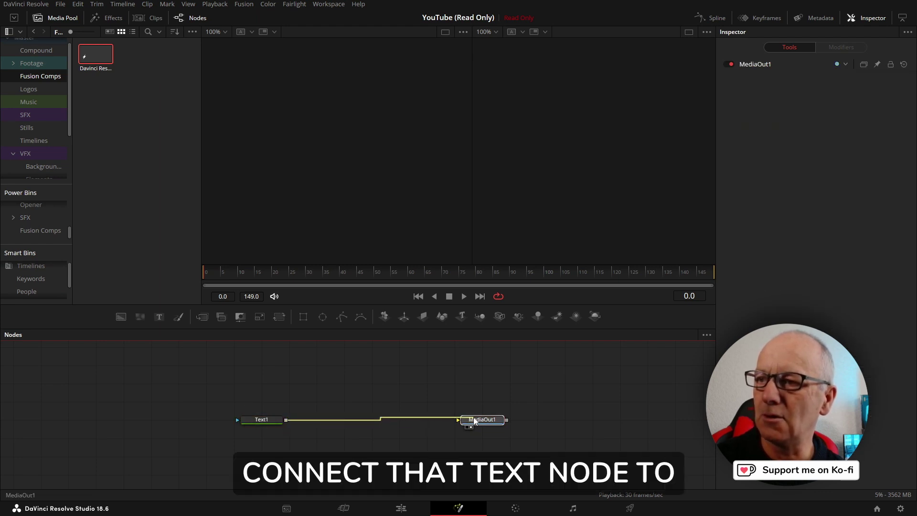
pyautogui.click(272, 420)
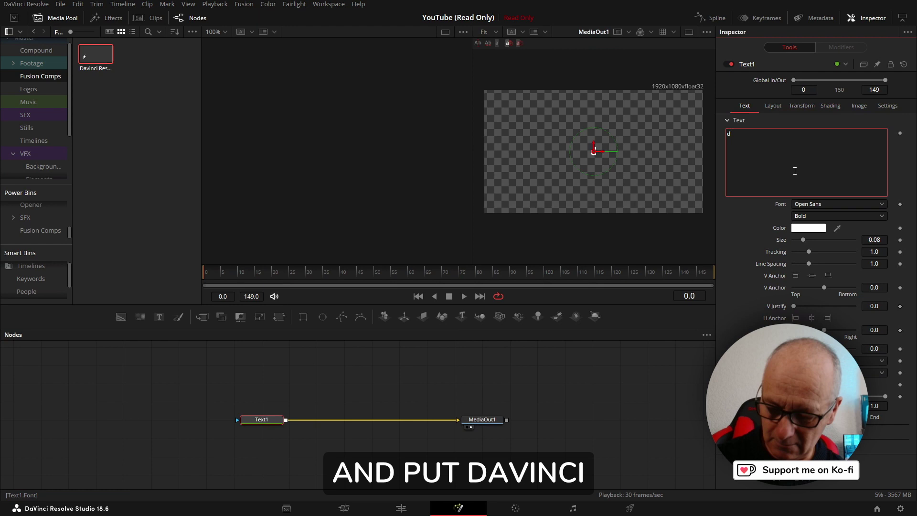
# Set Text1 to 'Davinci Resolve' at size 0.1693 and return to the Edit page.
pyautogui.write('Davinci Resolve')
pyautogui.moveTo(804, 240); pyautogui.dragTo(814, 240)
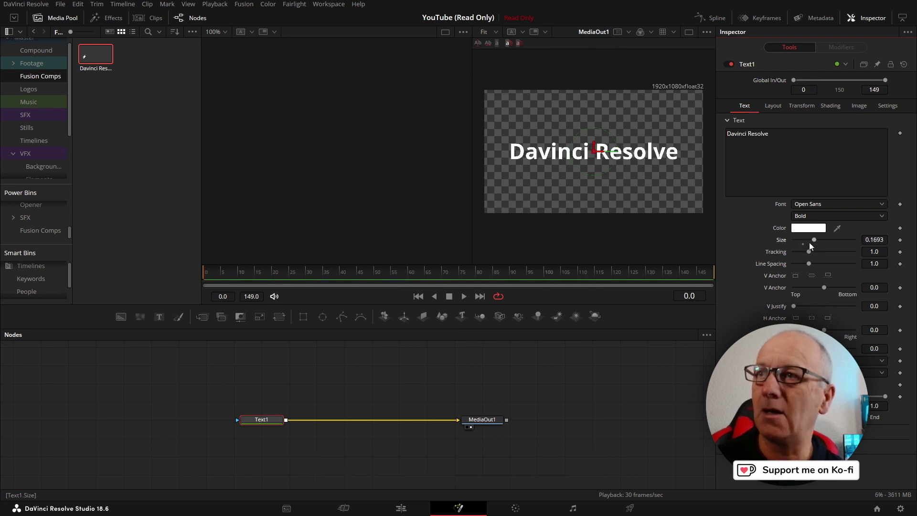
pyautogui.click(401, 508)
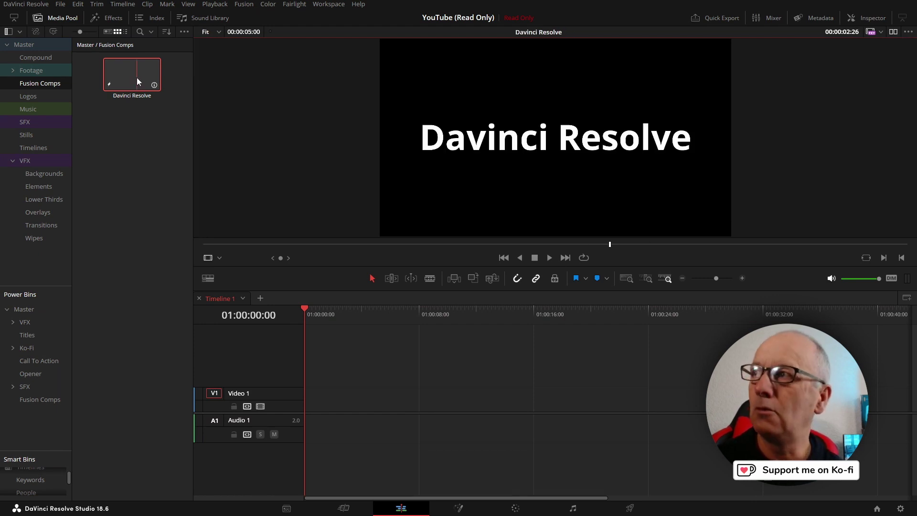
# Drop the Davinci Resolve comp at the start of Video 1 and park the playhead there.
pyautogui.moveTo(137, 81); pyautogui.dragTo(327, 396)
pyautogui.click(341, 315)
pyautogui.click(339, 315)
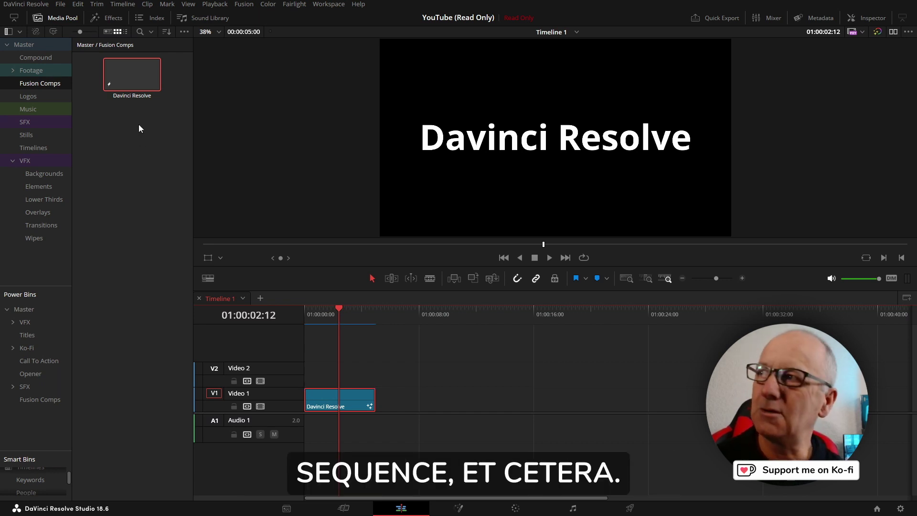
# Create a Fusion composition named 'Blackmagic Design' in the Fusion Comps power bin.
pyautogui.rightClick(146, 173)
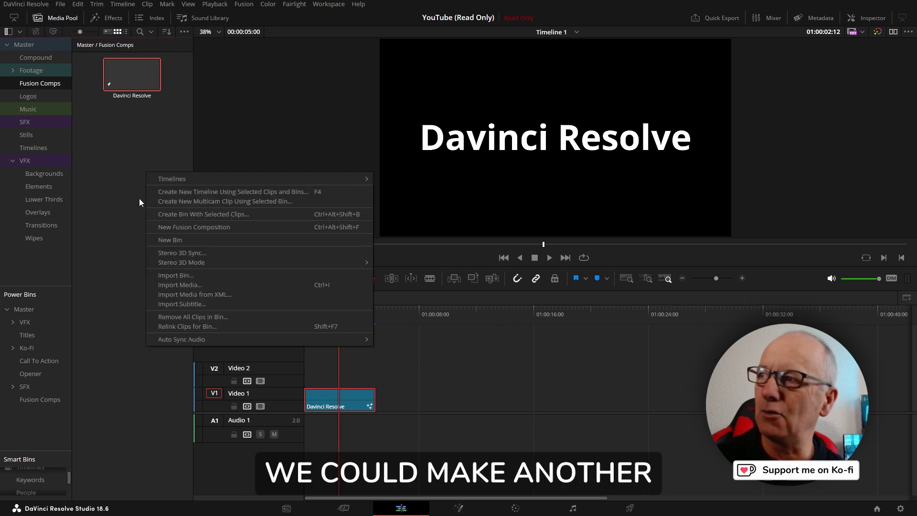
pyautogui.click(136, 228)
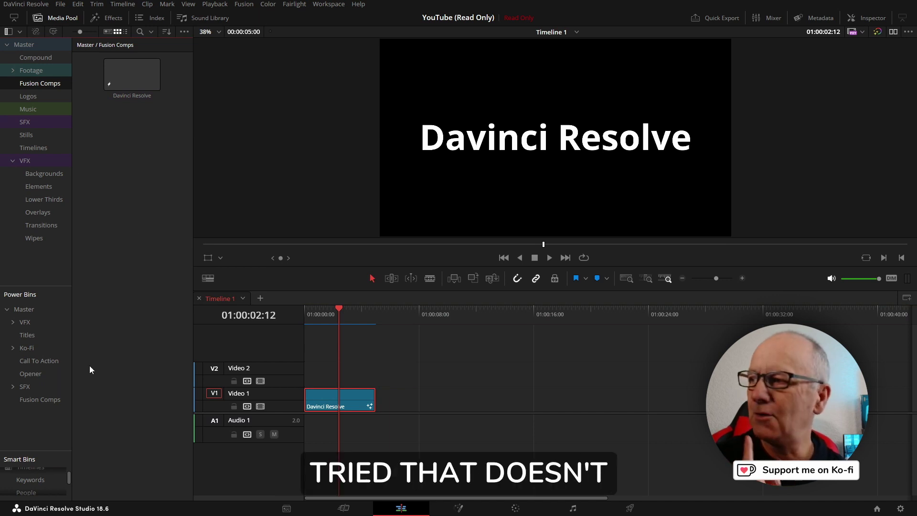
pyautogui.click(49, 401)
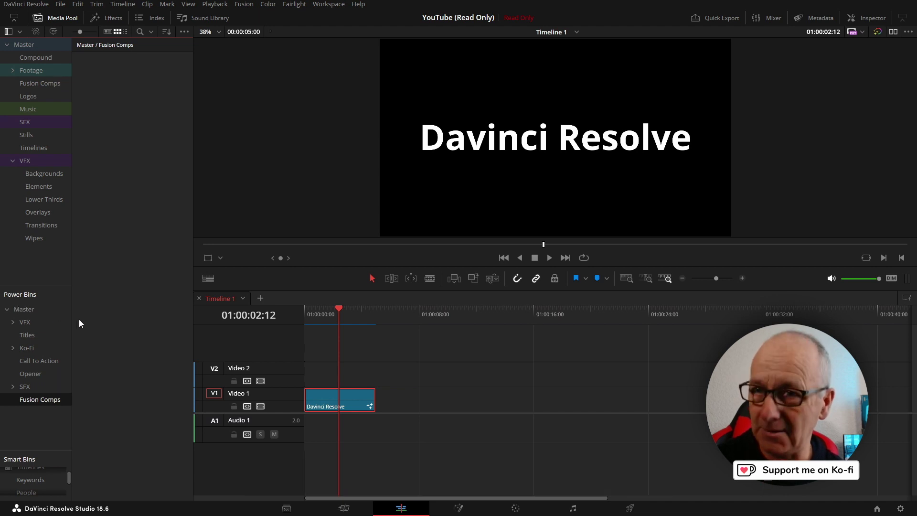
pyautogui.rightClick(129, 105)
pyautogui.click(144, 132)
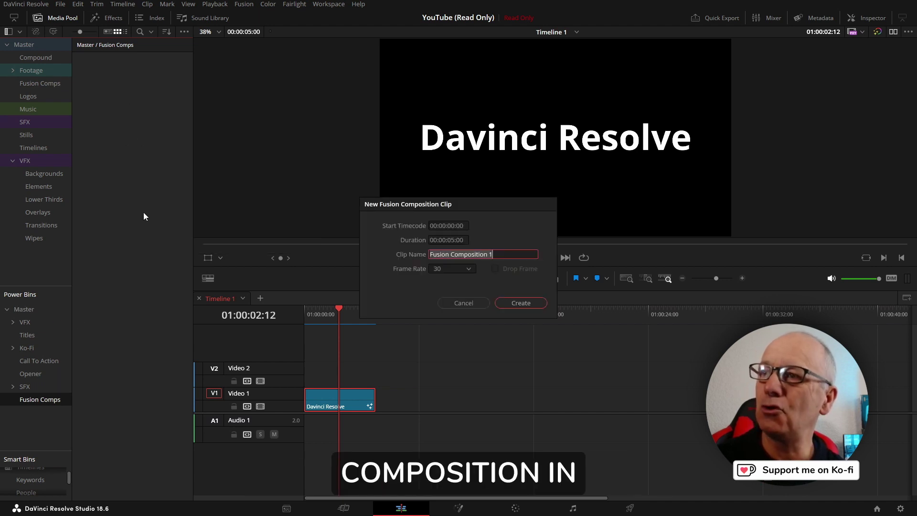
pyautogui.write('Blackmagic Design')
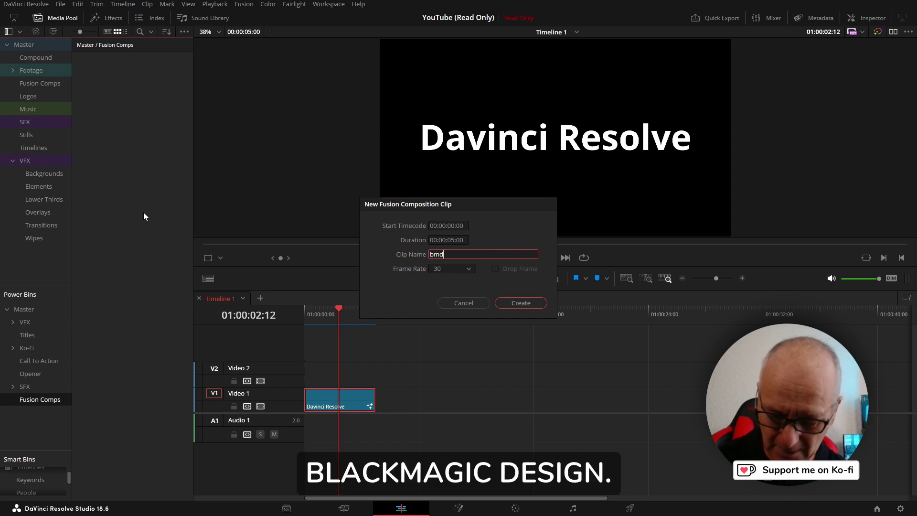
pyautogui.click(531, 302)
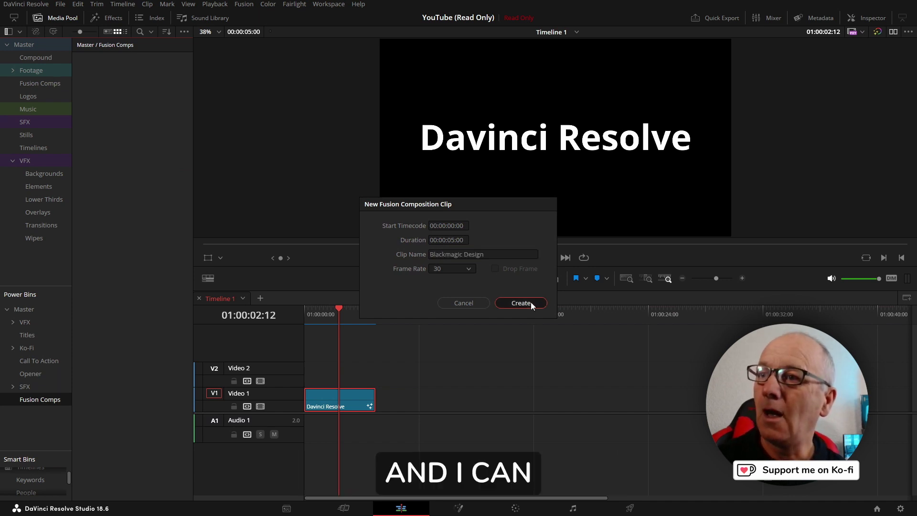
# Open the Blackmagic Design comp, shift MediaOut1 right, attempt a Text node, then return to Edit.
pyautogui.click(119, 76)
pyautogui.doubleClick(119, 77)
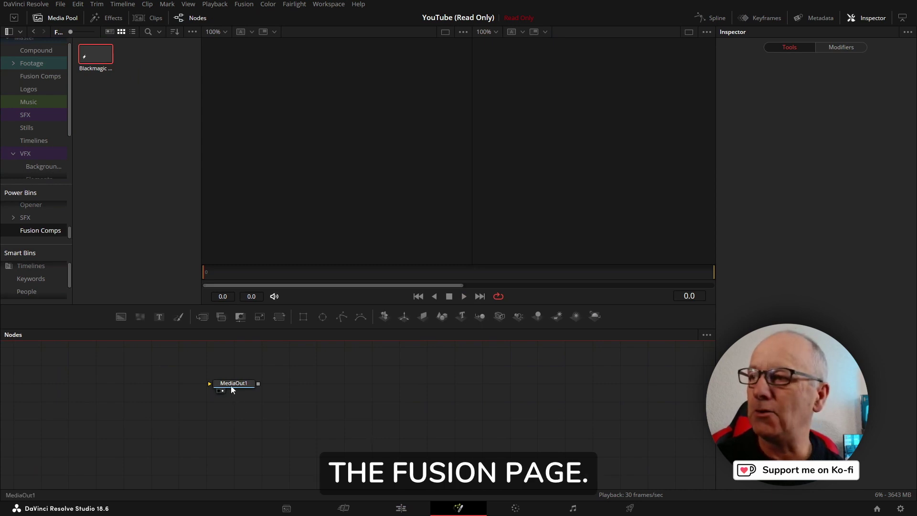
pyautogui.moveTo(212, 383); pyautogui.dragTo(456, 420)
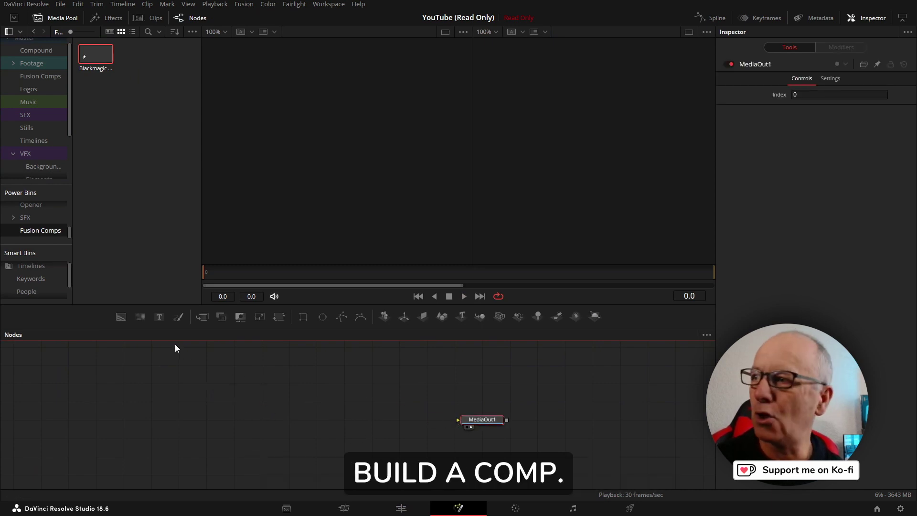
pyautogui.moveTo(159, 317); pyautogui.dragTo(266, 394)
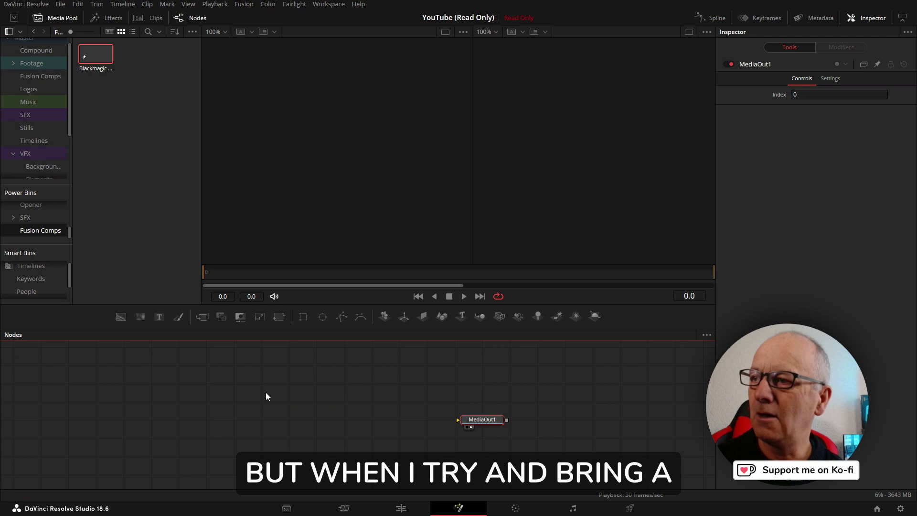
pyautogui.moveTo(159, 316); pyautogui.dragTo(277, 419)
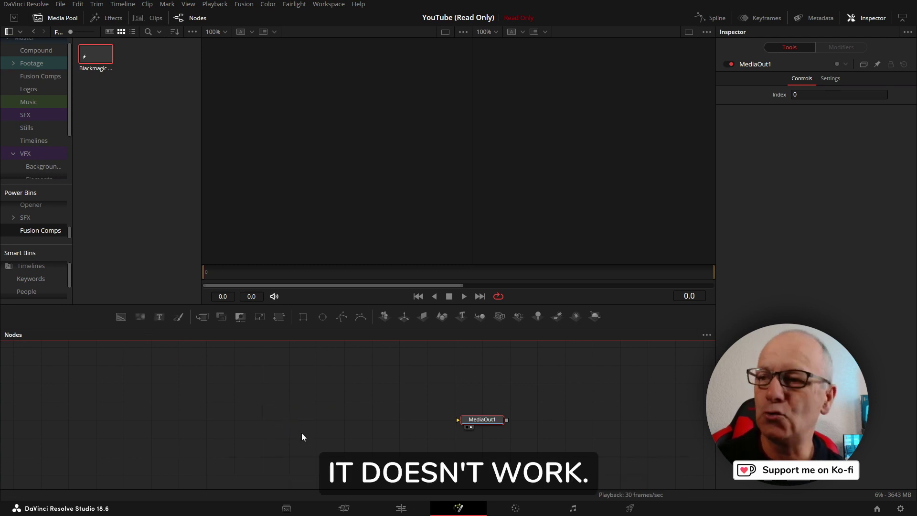
pyautogui.click(401, 508)
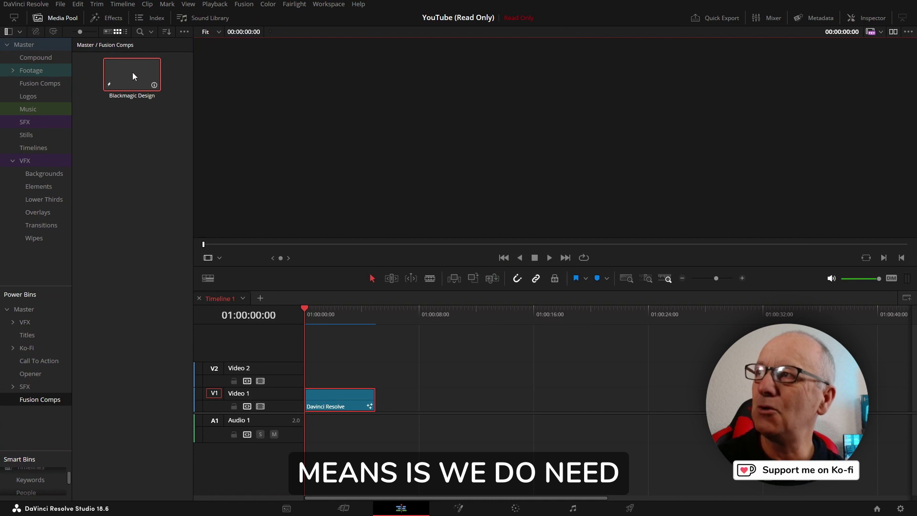
# Place the Blackmagic Design comp on Video 1 around 8 seconds and open it in Fusion.
pyautogui.moveTo(133, 73); pyautogui.dragTo(472, 400)
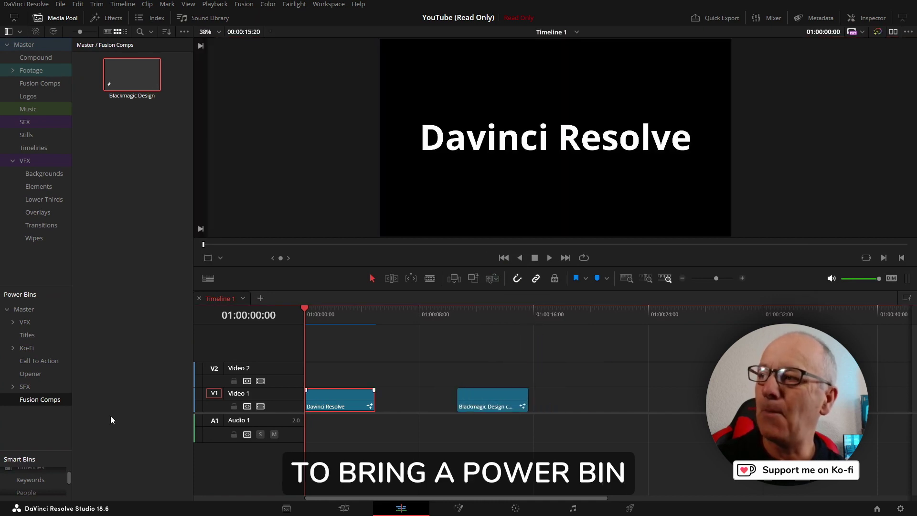
pyautogui.click(494, 316)
pyautogui.click(480, 399)
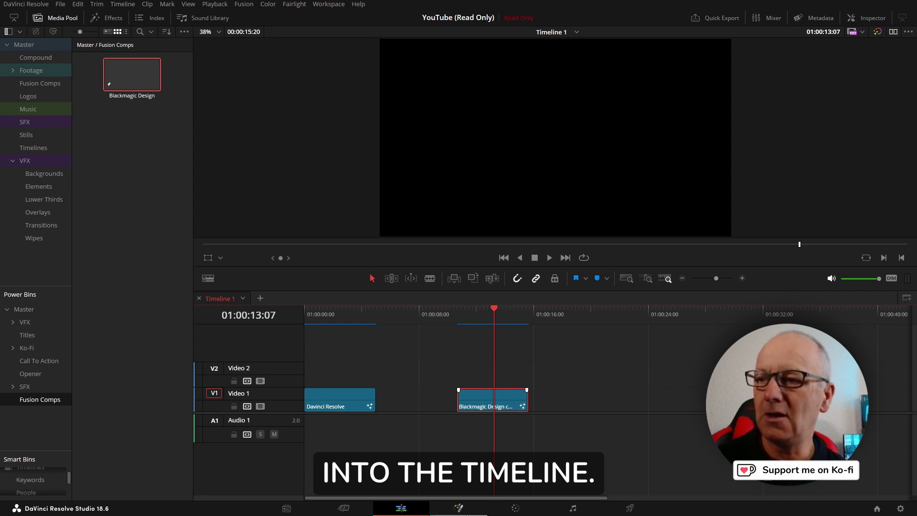
pyautogui.click(458, 508)
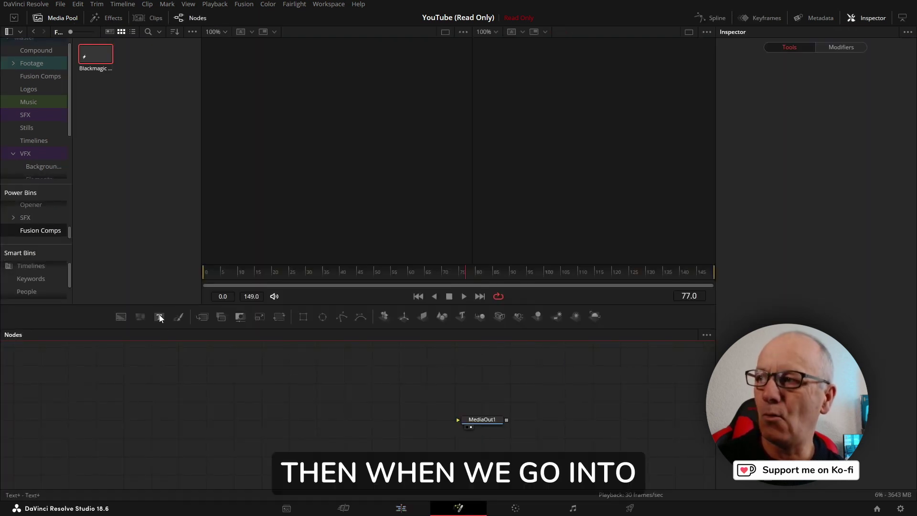
# Add a Text node reading 'Blackmagic Fusion', enlarge it slightly, and return to Edit.
pyautogui.moveTo(159, 316); pyautogui.dragTo(458, 420)
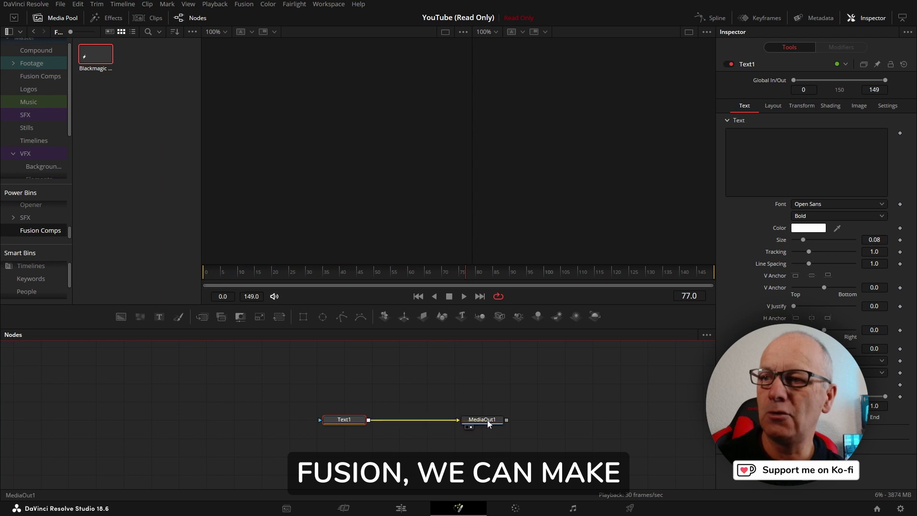
pyautogui.click(790, 178)
pyautogui.write('bm')
pyautogui.write('Blackmagic Fusion')
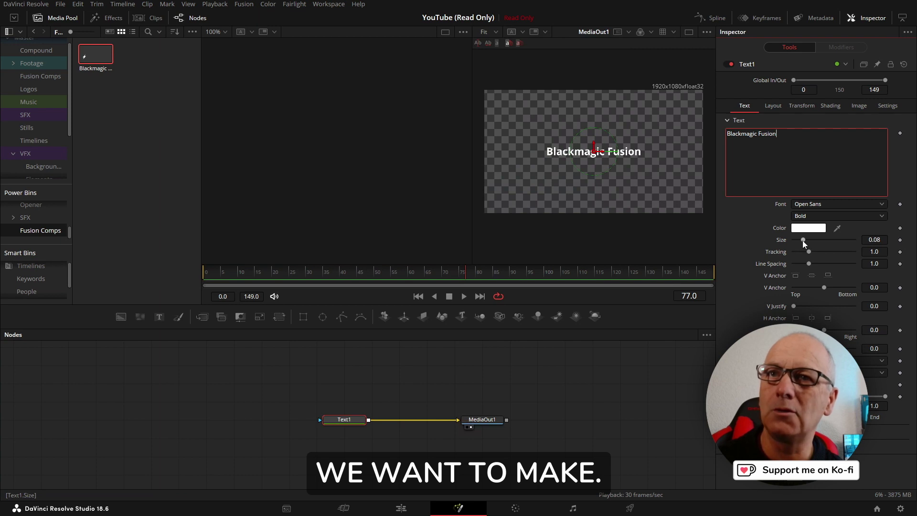
pyautogui.moveTo(802, 239); pyautogui.dragTo(806, 239)
pyautogui.click(401, 509)
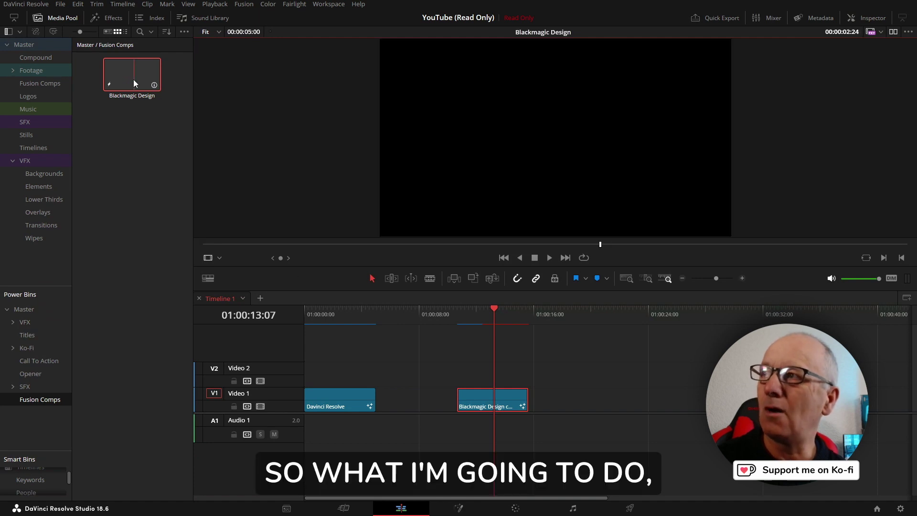
# Delete the old comp clip from the bin and save the timeline text comp into Fusion Comps.
pyautogui.press('Delete')
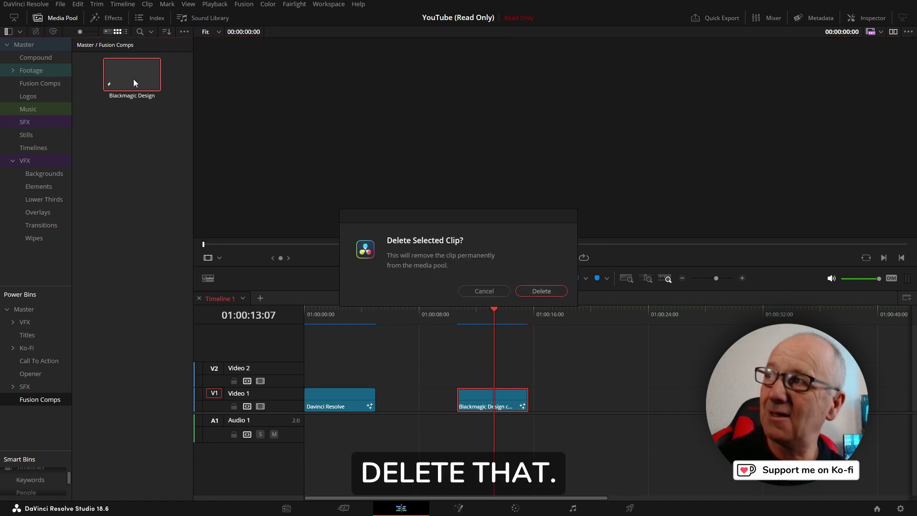
pyautogui.press('Return')
pyautogui.moveTo(473, 399); pyautogui.dragTo(138, 157)
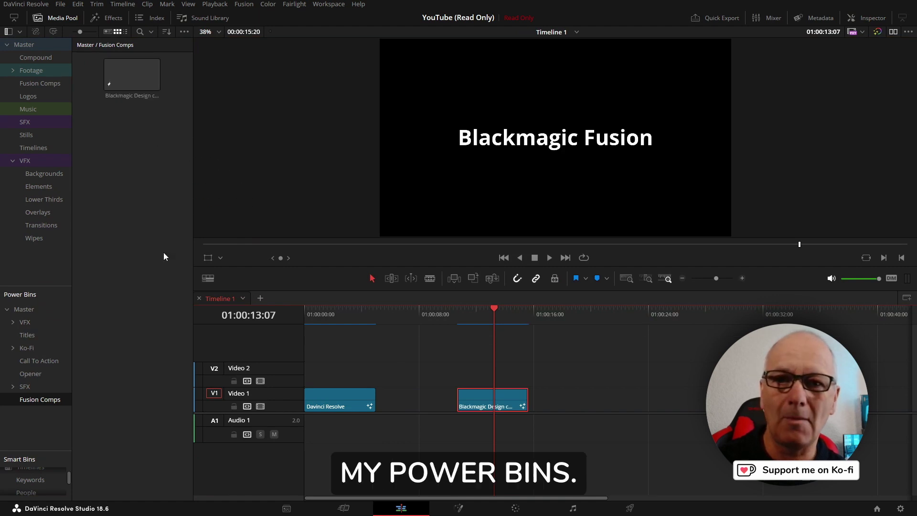
pyautogui.click(126, 76)
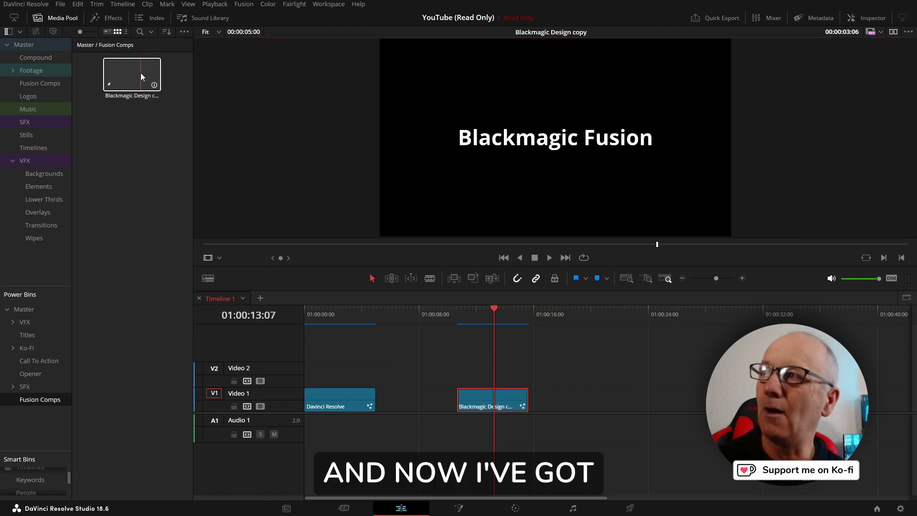
# Test-drop the saved comp on Video 1, then delete all three clips from the timeline.
pyautogui.moveTo(140, 72); pyautogui.dragTo(585, 398)
pyautogui.click(632, 324)
pyautogui.click(606, 400)
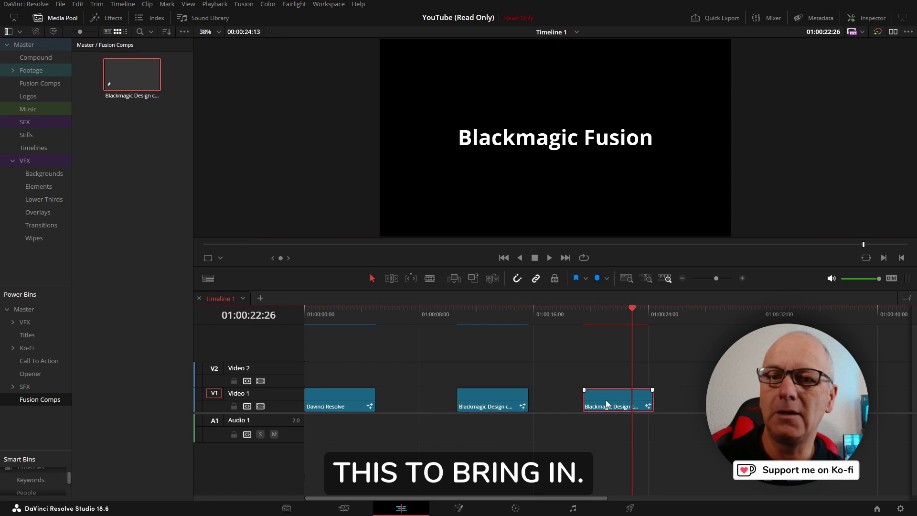
pyautogui.moveTo(712, 397); pyautogui.dragTo(337, 400)
pyautogui.press('Delete')
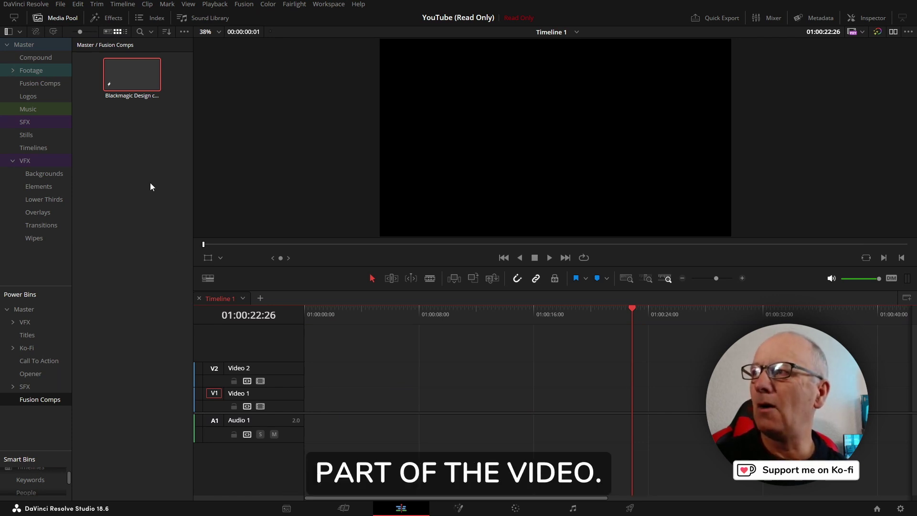
# On the Fusion page, add a Background1 node feeding MediaOut1 and show it in viewer 2.
pyautogui.click(459, 509)
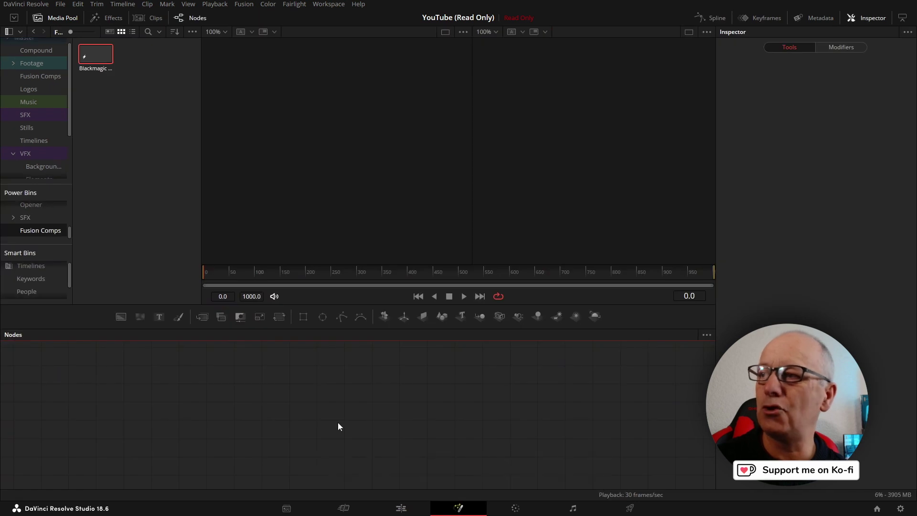
pyautogui.moveTo(122, 317); pyautogui.dragTo(560, 425)
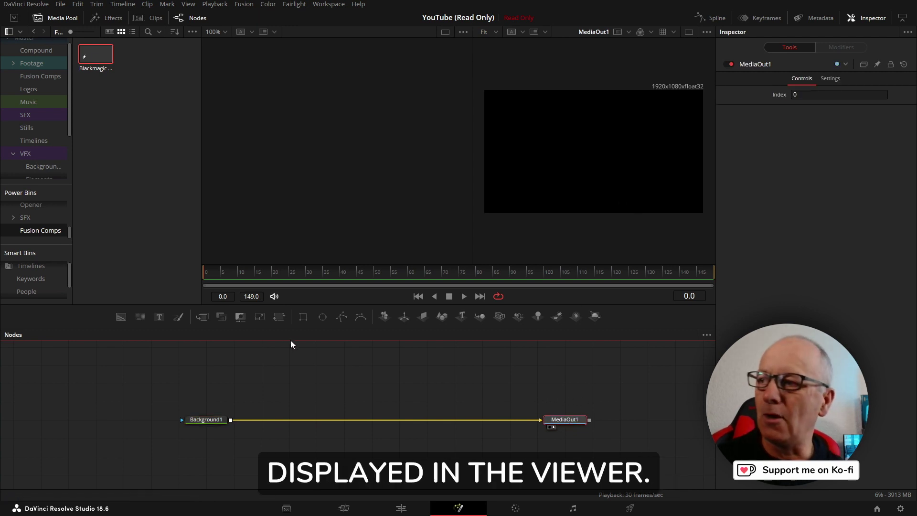
pyautogui.click(210, 419)
pyautogui.press('2')
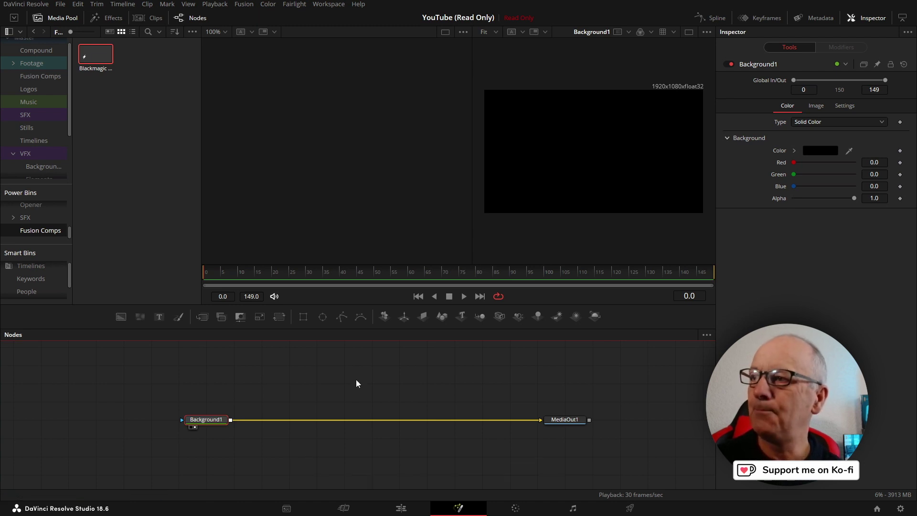
# Bring the arrows clip from VFX > Overlays in as MediaIn1, merging it over Background1 via Merge1.
pyautogui.click(27, 153)
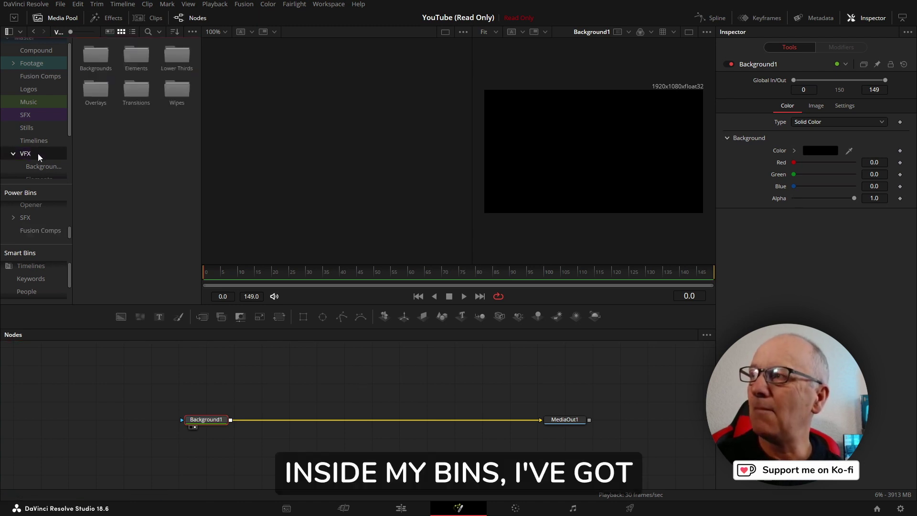
pyautogui.scroll(-1, 38, 153)
pyautogui.scroll(-2, 38, 152)
pyautogui.click(48, 145)
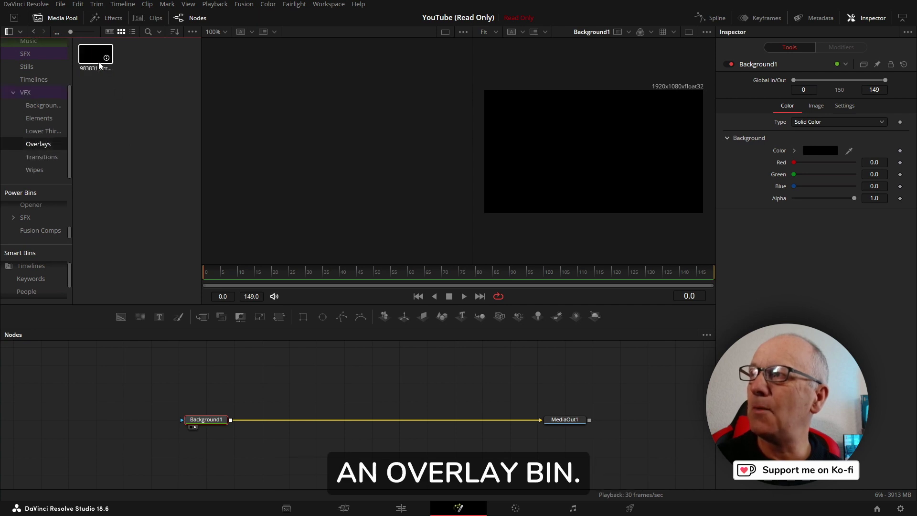
pyautogui.moveTo(96, 54); pyautogui.dragTo(234, 384)
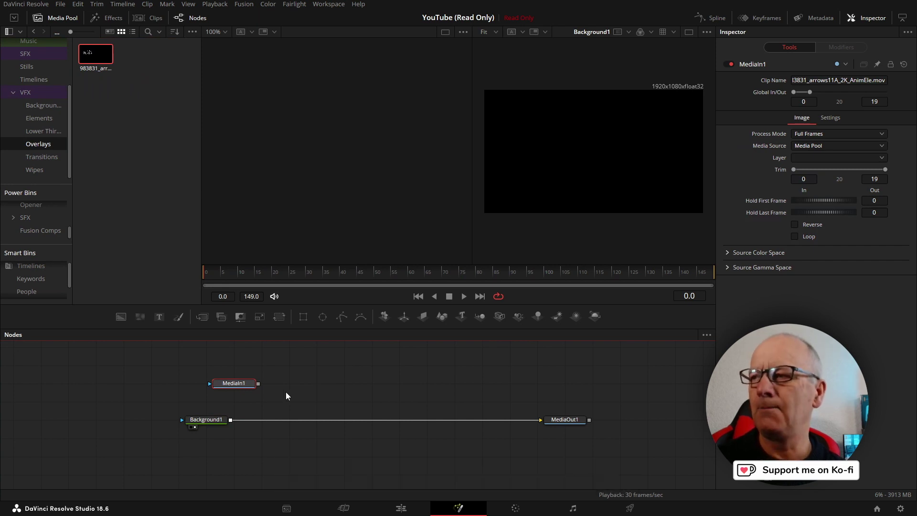
pyautogui.moveTo(258, 384); pyautogui.dragTo(230, 422)
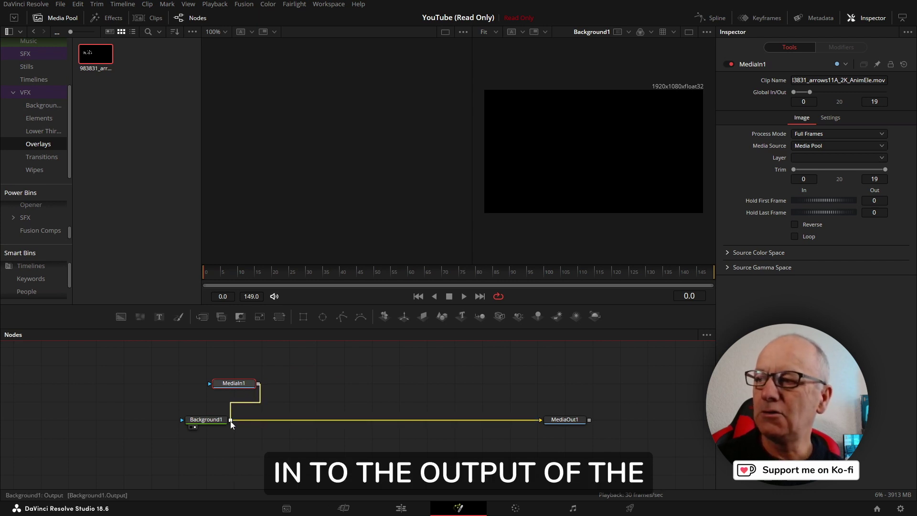
pyautogui.moveTo(231, 424); pyautogui.dragTo(231, 424)
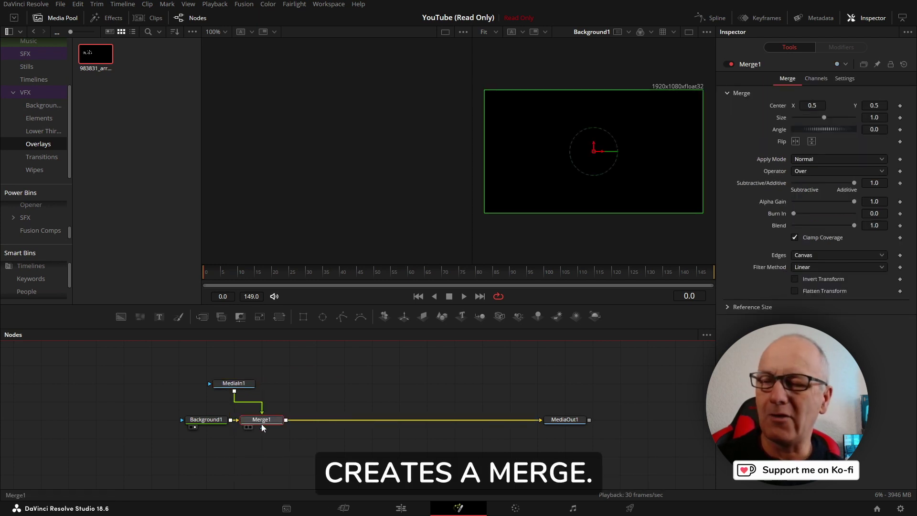
# Align MediaIn1 above Merge1, move Background1 left, and show MediaIn1 in viewer 1.
pyautogui.moveTo(233, 388); pyautogui.dragTo(261, 387)
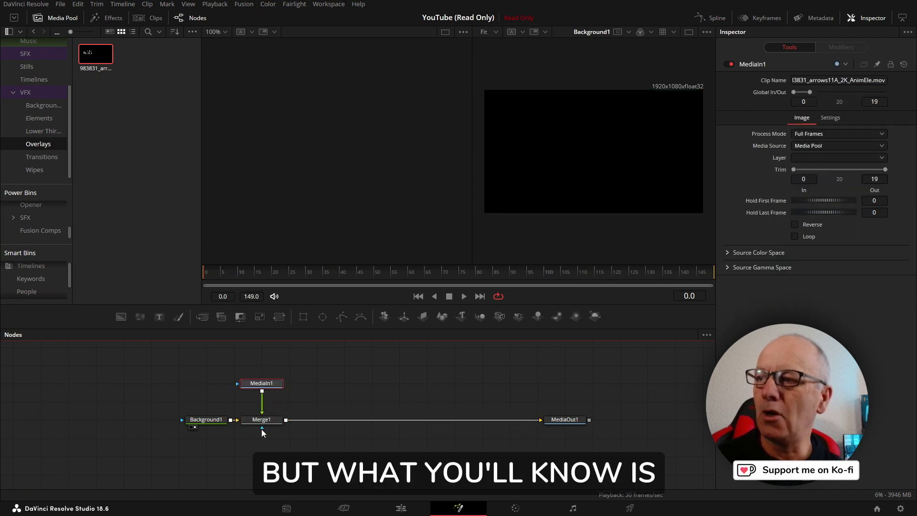
pyautogui.moveTo(208, 422); pyautogui.dragTo(181, 423)
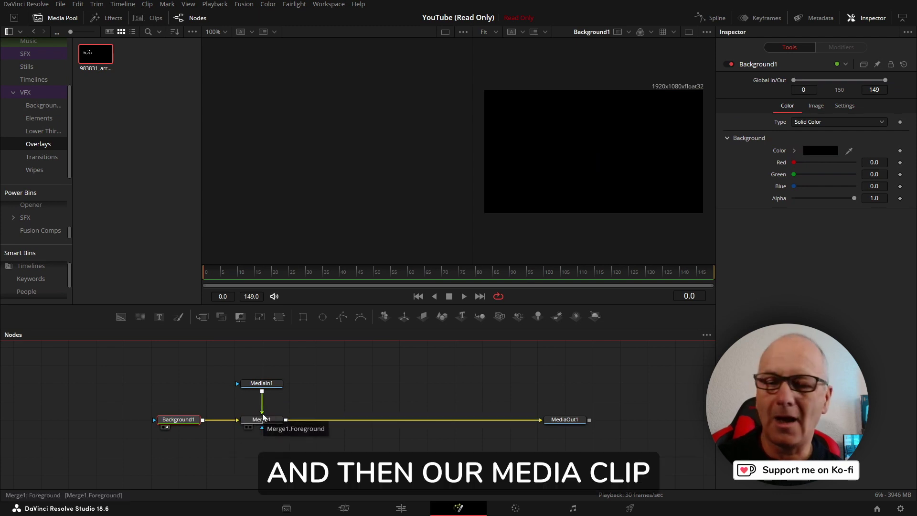
pyautogui.click(265, 384)
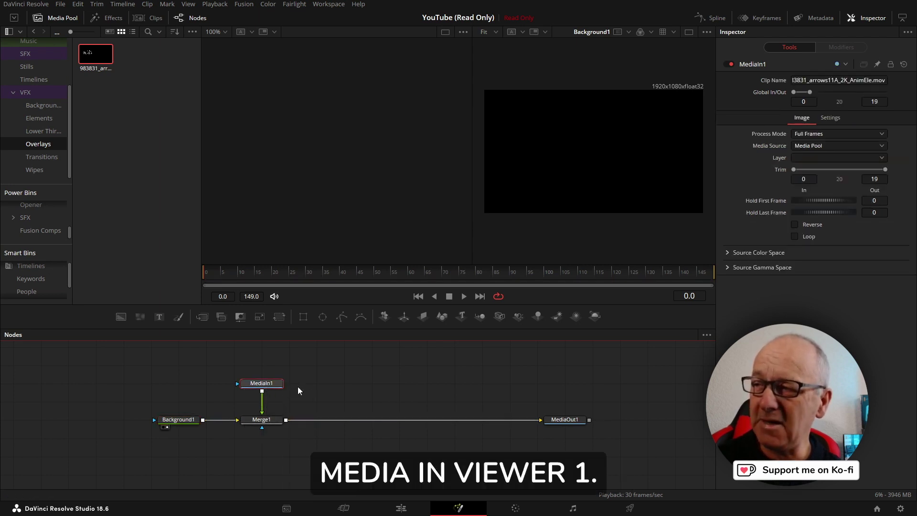
pyautogui.press('1')
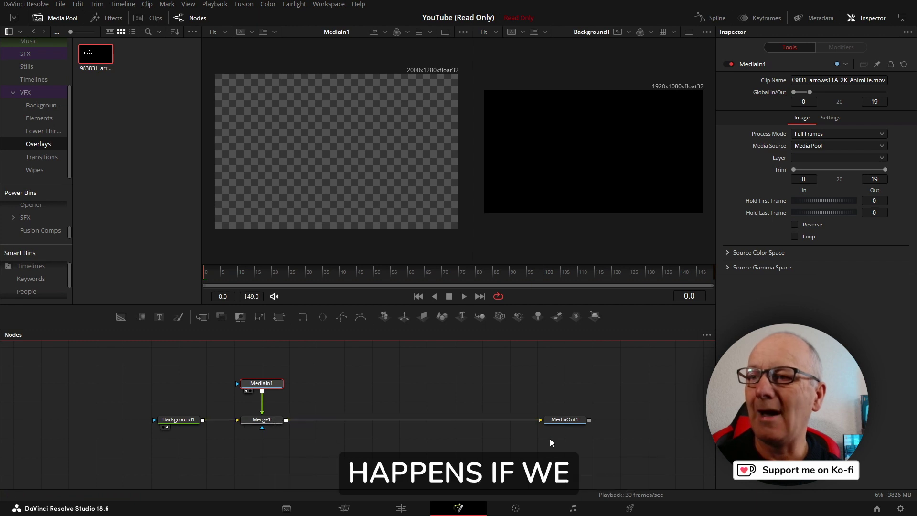
# Show MediaOut1 in viewer 2, swap Merge1's inputs and back, then play the composition.
pyautogui.moveTo(565, 420); pyautogui.dragTo(565, 402)
pyautogui.hotkey('ctrl', 'z')
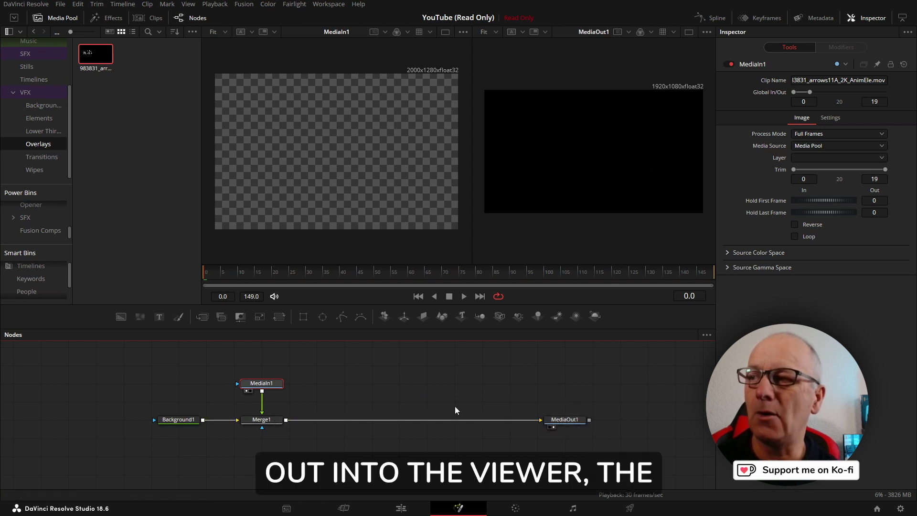
pyautogui.moveTo(242, 423)
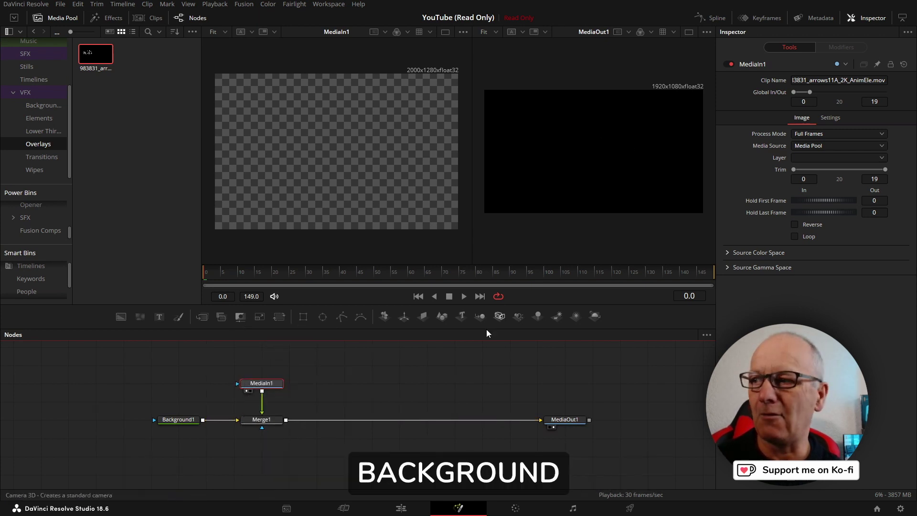
pyautogui.click(261, 420)
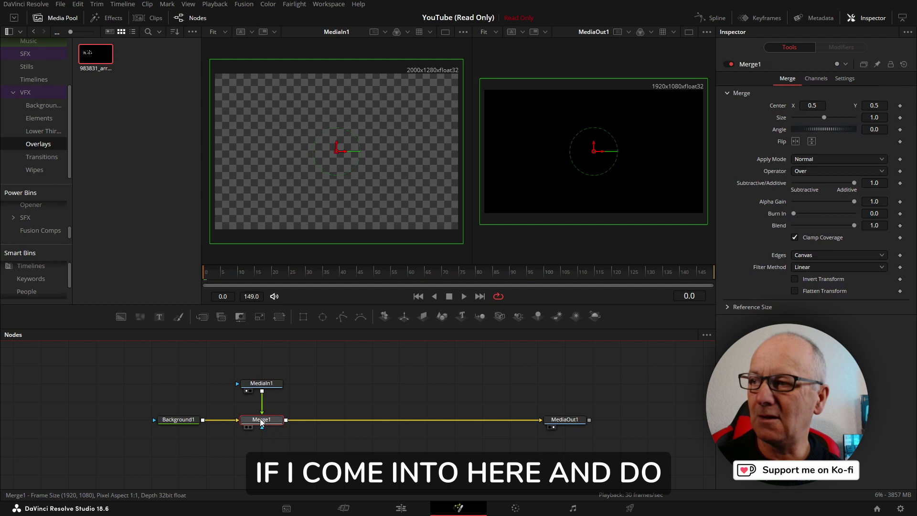
pyautogui.hotkey('ctrl', 't')
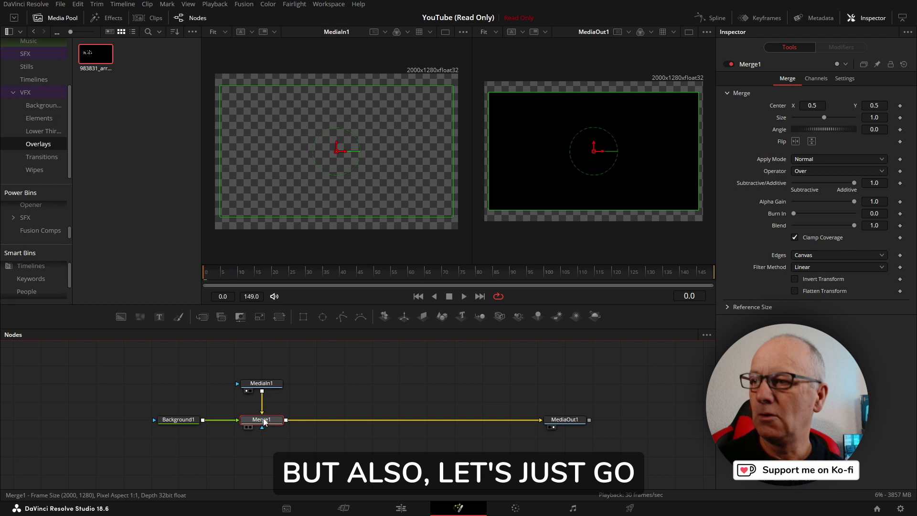
pyautogui.hotkey('ctrl', 't')
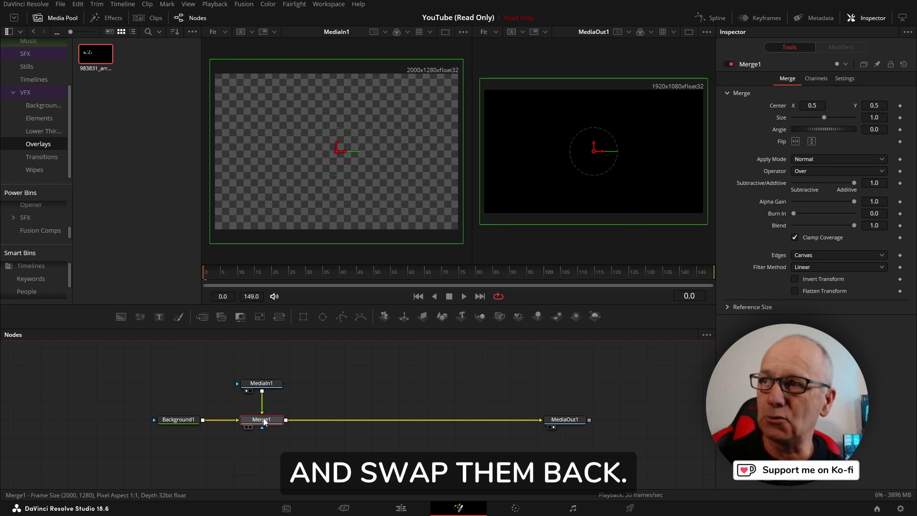
pyautogui.click(261, 383)
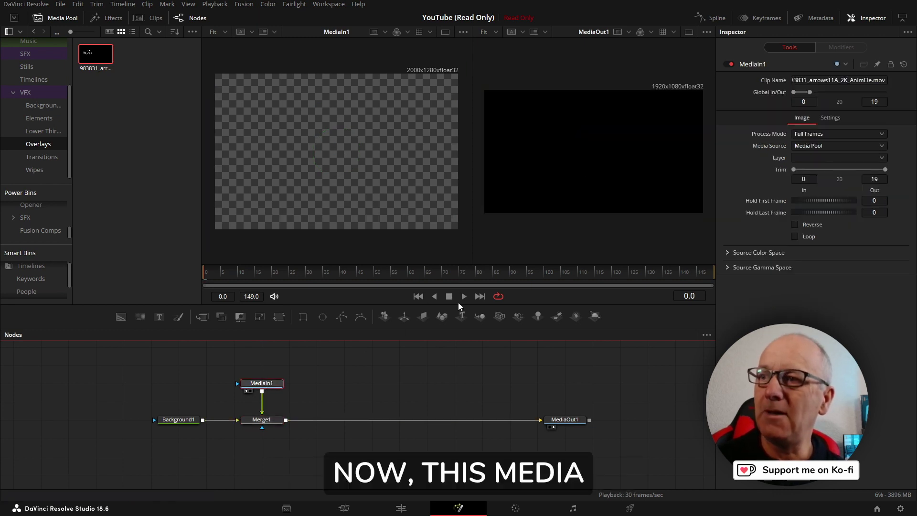
pyautogui.click(463, 296)
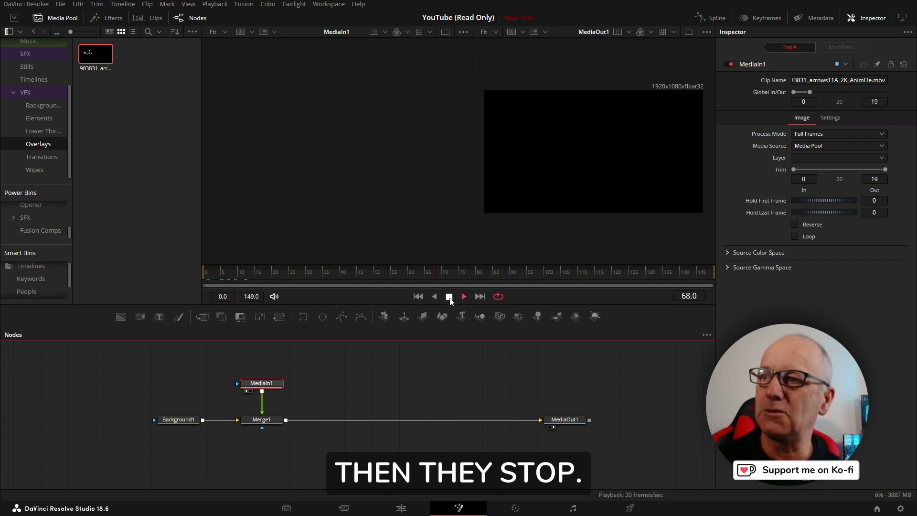
# Stop playback and extend the white arrows clip out to frame 149.
pyautogui.click(449, 296)
pyautogui.moveTo(270, 273); pyautogui.dragTo(262, 272)
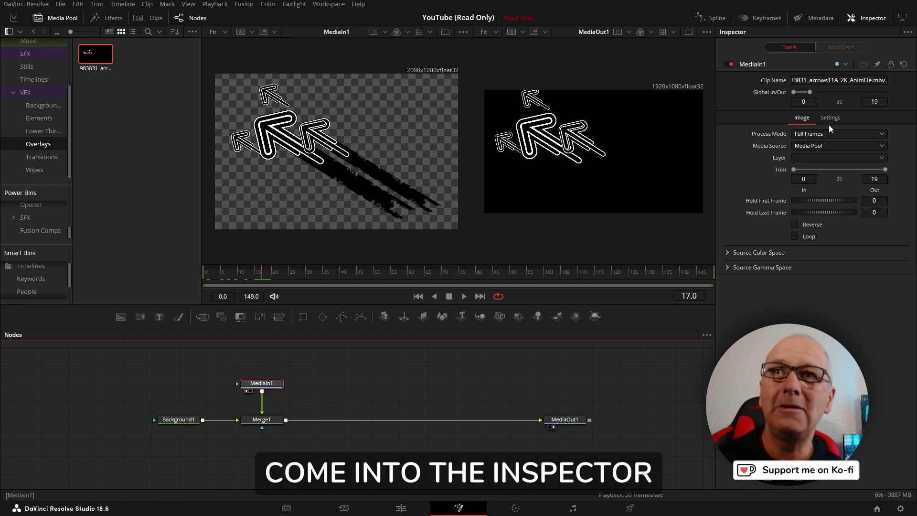
pyautogui.moveTo(810, 93); pyautogui.dragTo(893, 94)
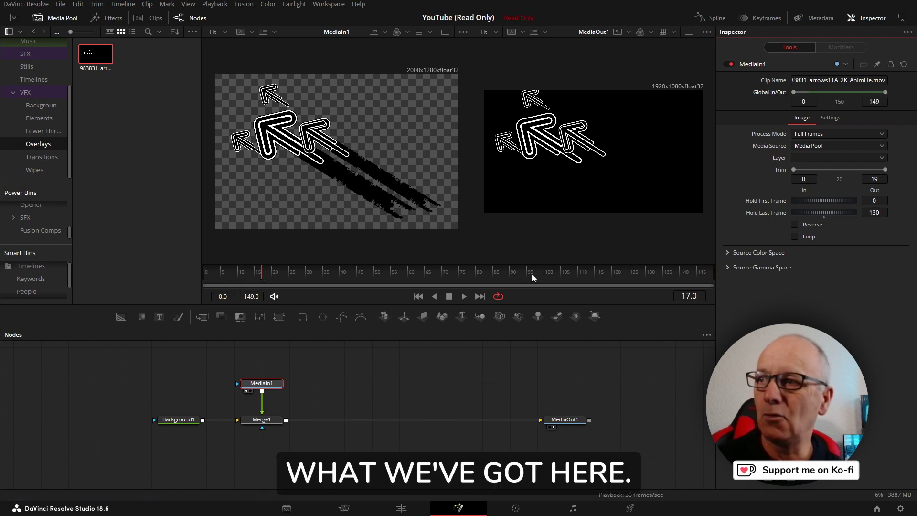
# Play the arrows animation from the first frame and stop around frame 132.
pyautogui.moveTo(205, 276); pyautogui.dragTo(197, 277)
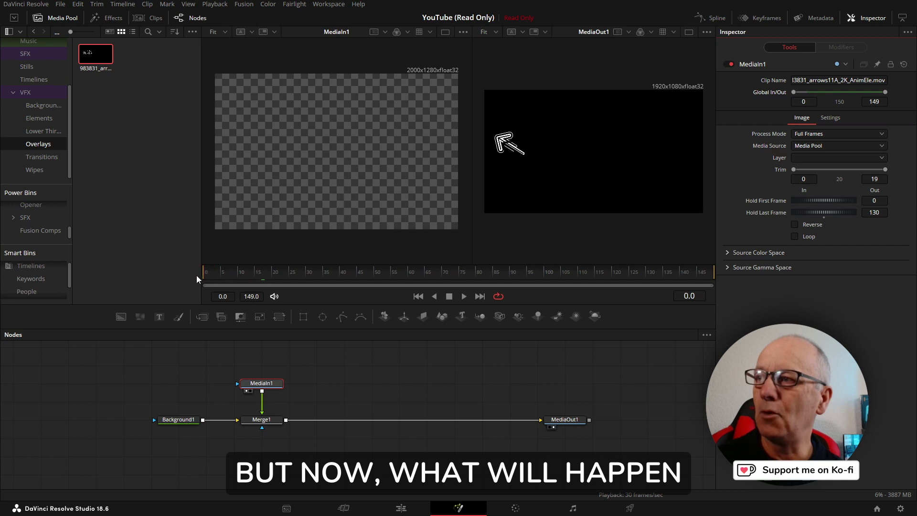
pyautogui.click(465, 295)
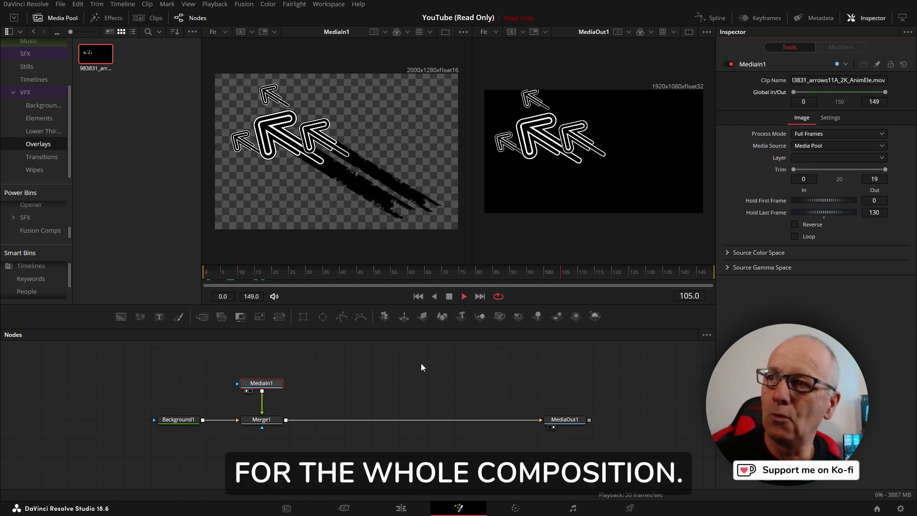
pyautogui.click(448, 296)
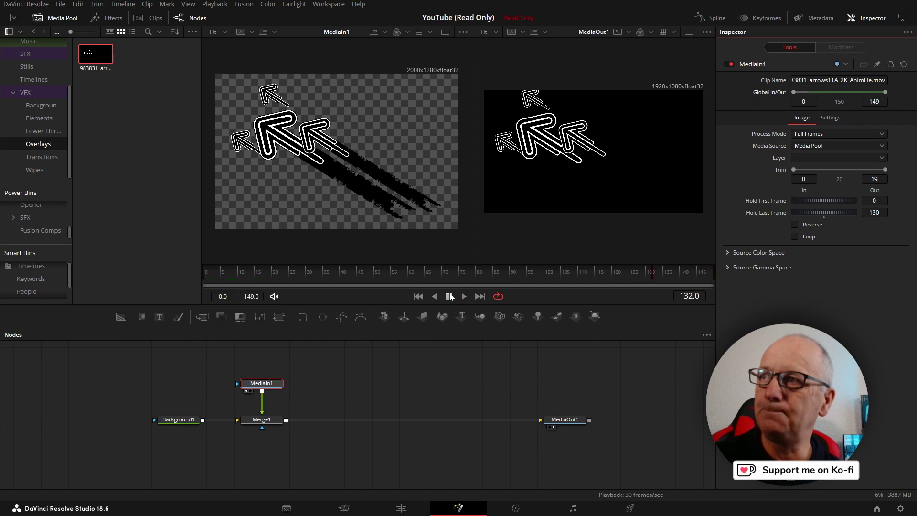
pyautogui.click(262, 420)
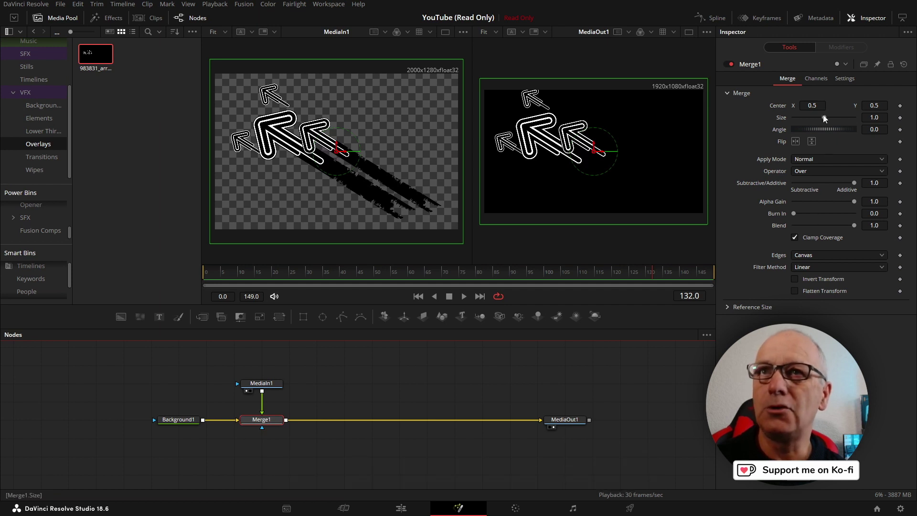
# Color Background1 pink (Red 1.0, Blue 0.291) and rotate Merge1's Angle to about -23.5.
pyautogui.moveTo(826, 129); pyautogui.dragTo(819, 127)
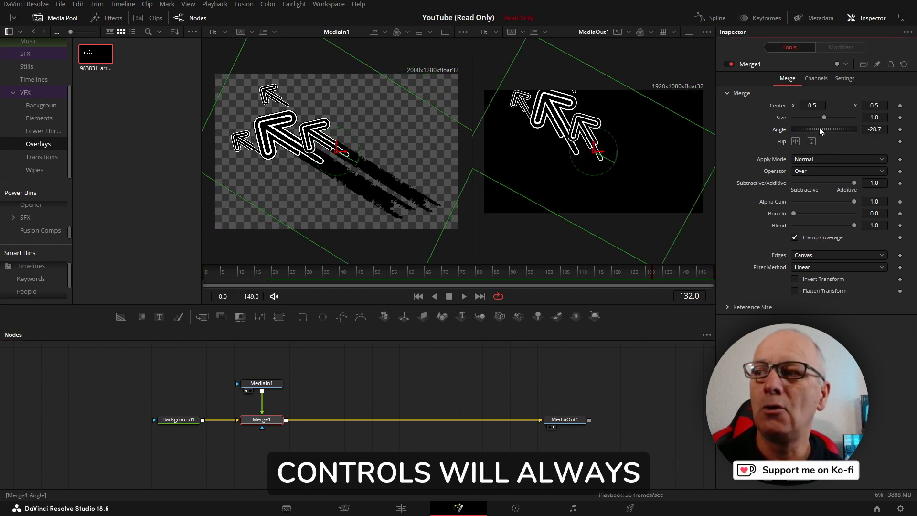
pyautogui.click(178, 419)
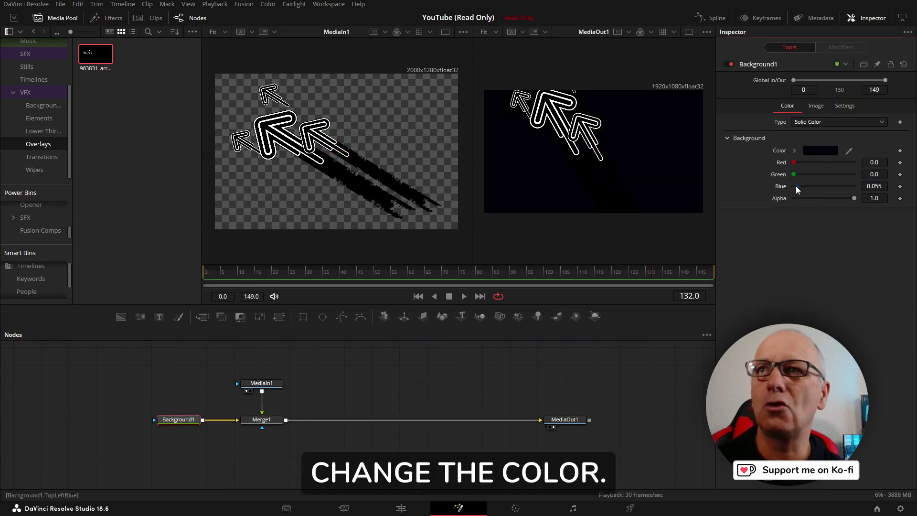
pyautogui.moveTo(795, 186); pyautogui.dragTo(864, 168)
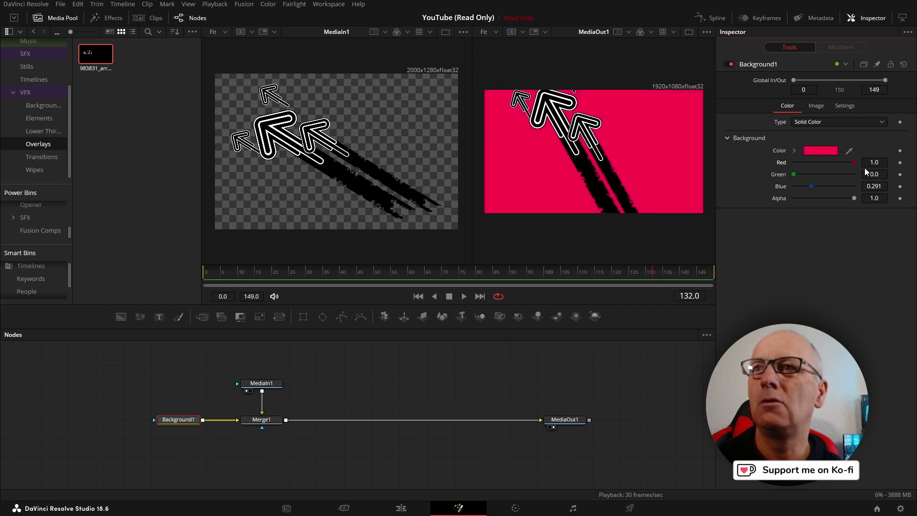
pyautogui.click(261, 419)
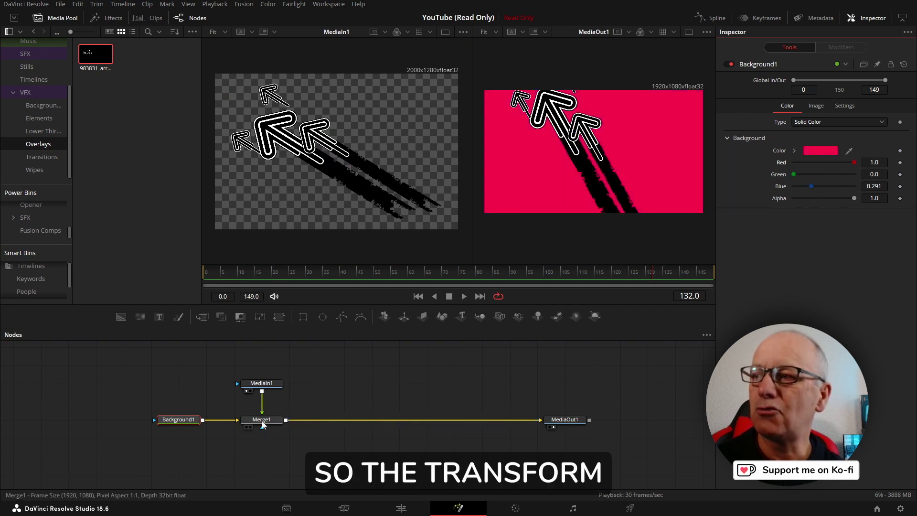
pyautogui.moveTo(827, 132)
pyautogui.mouseDown()
pyautogui.moveTo(818, 130)
pyautogui.moveTo(827, 132)
pyautogui.mouseUp()
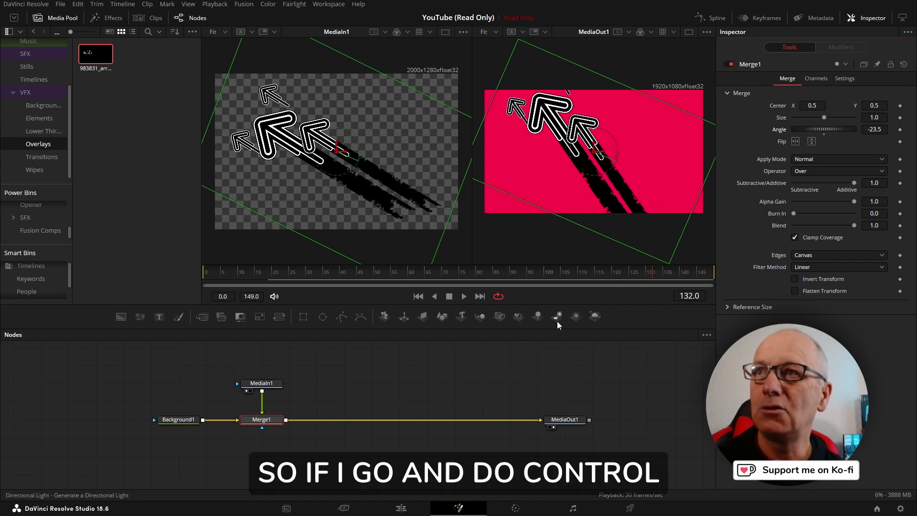
# Temporarily swap Merge1's inputs with Ctrl+T, swap back, and reset its Angle to 0.0.
pyautogui.click(255, 420)
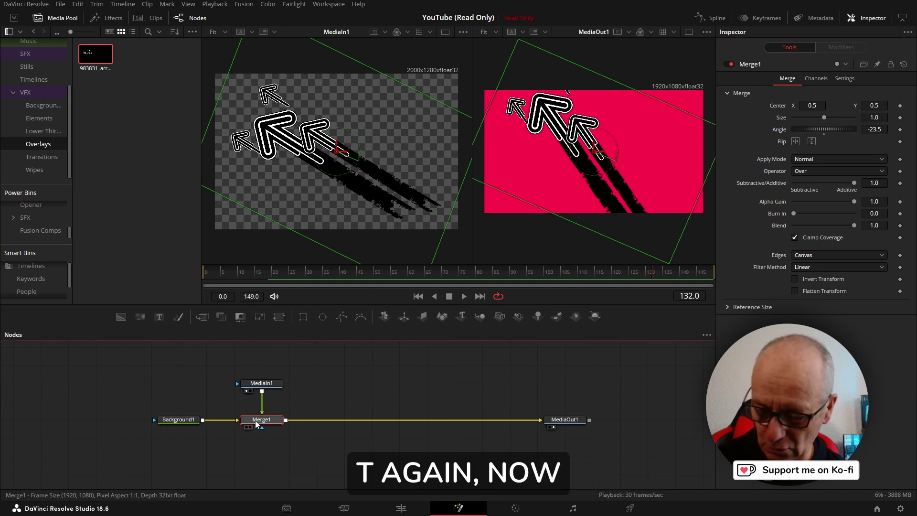
pyautogui.hotkey('ctrl', 't')
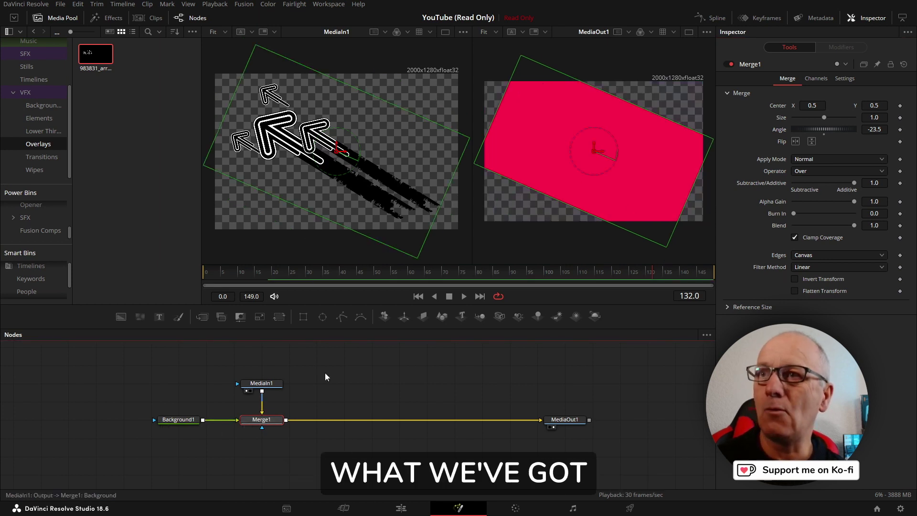
pyautogui.moveTo(826, 131)
pyautogui.mouseDown()
pyautogui.moveTo(849, 124)
pyautogui.moveTo(814, 128)
pyautogui.moveTo(840, 134)
pyautogui.mouseUp()
pyautogui.hotkey('ctrl', 't')
pyautogui.click(903, 65)
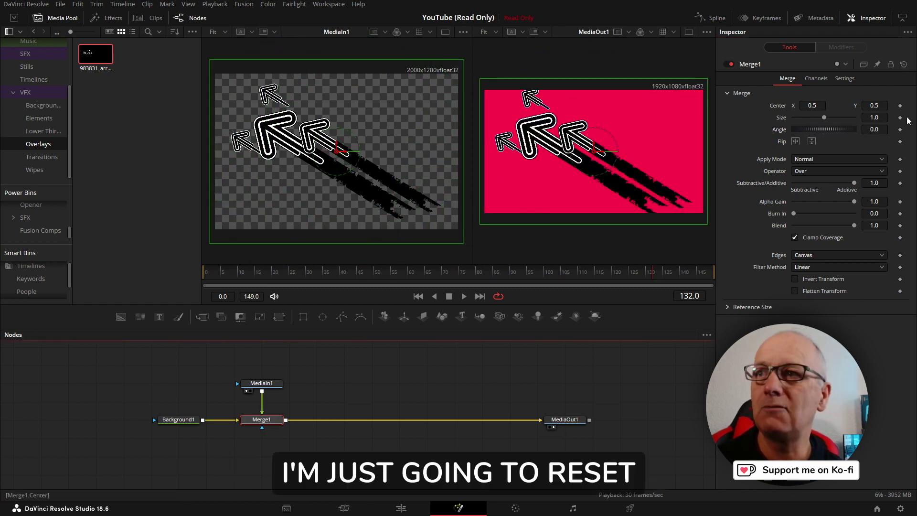
pyautogui.click(497, 372)
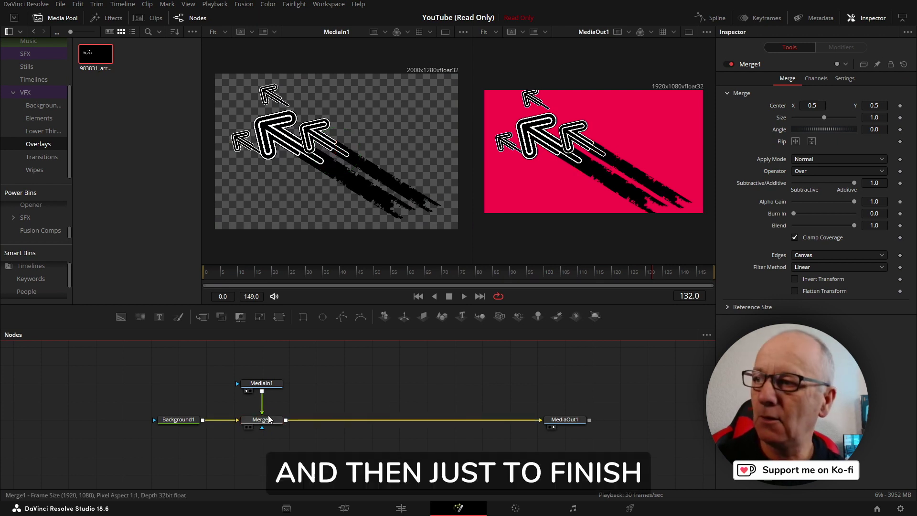
# Unlink Merge1, reconnect MediaIn1 as Foreground and Background1 as Background, and view Merge1 in the first viewer.
pyautogui.moveTo(282, 406); pyautogui.dragTo(473, 433)
pyautogui.moveTo(527, 421); pyautogui.dragTo(298, 389)
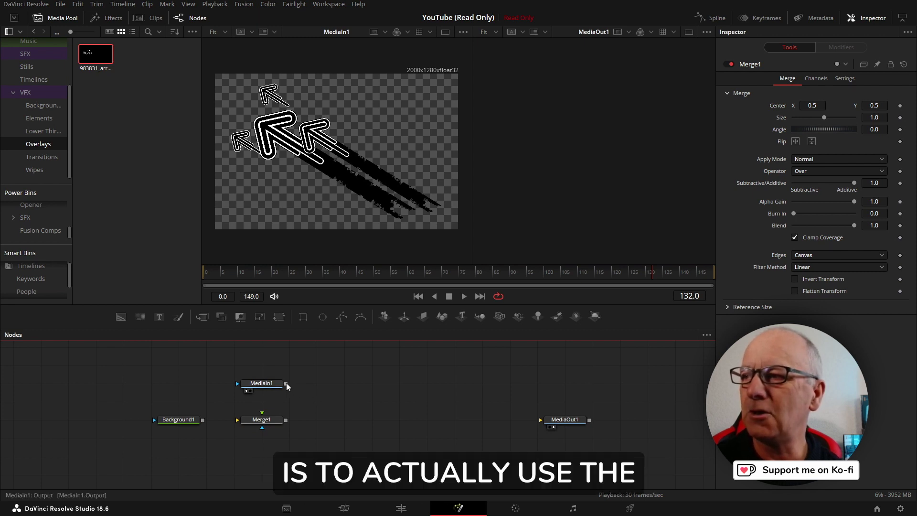
pyautogui.moveTo(287, 384); pyautogui.dragTo(265, 419)
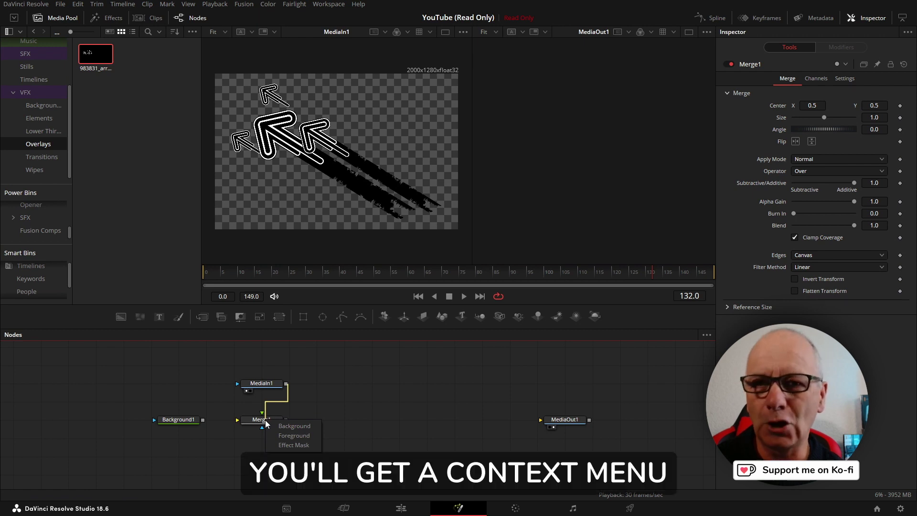
pyautogui.click(292, 436)
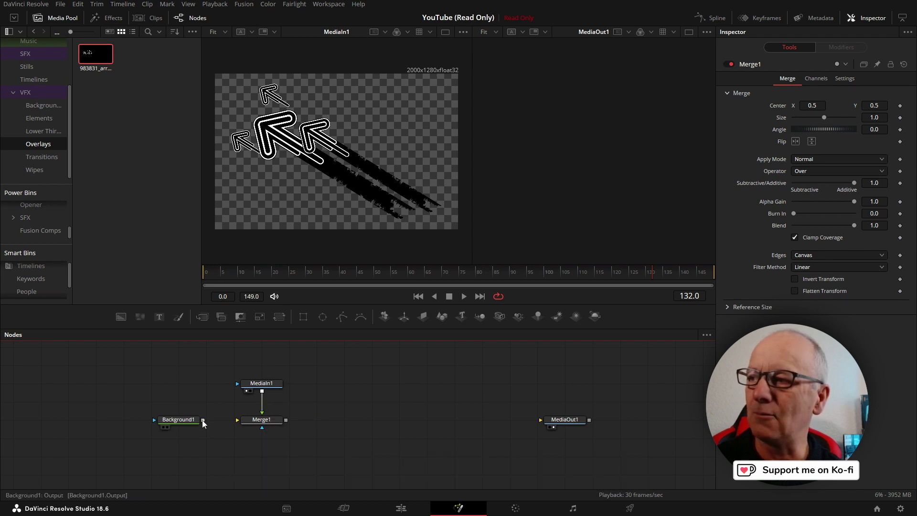
pyautogui.moveTo(202, 420); pyautogui.dragTo(287, 429)
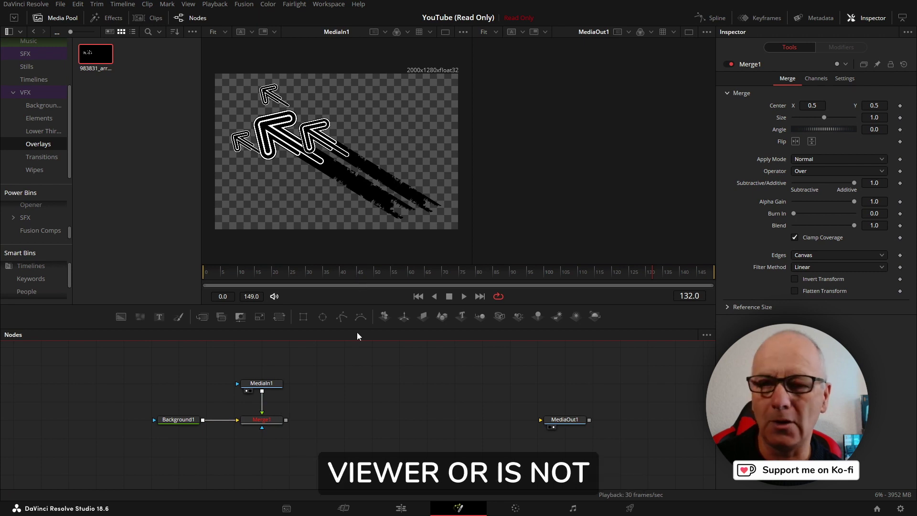
pyautogui.moveTo(286, 419); pyautogui.dragTo(314, 179)
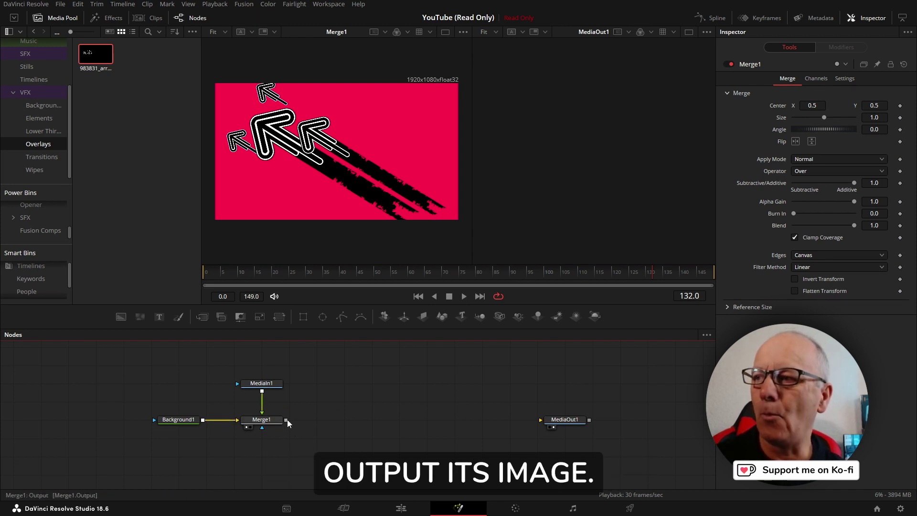
# Link Merge1's output to MediaOut1's input.
pyautogui.moveTo(286, 419); pyautogui.dragTo(564, 425)
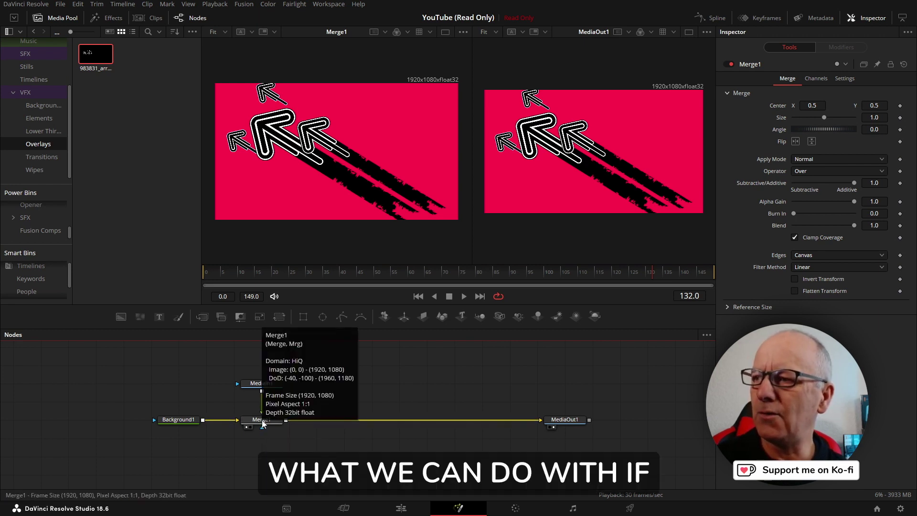
# Add a Rectangle1 mask to Merge1, placed below it in the node graph.
pyautogui.click(261, 420)
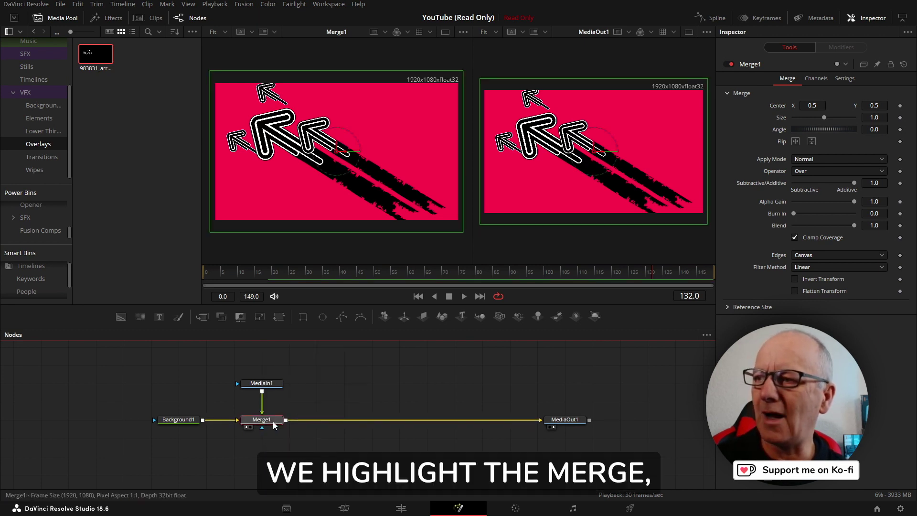
pyautogui.click(303, 318)
pyautogui.moveTo(268, 414); pyautogui.dragTo(267, 459)
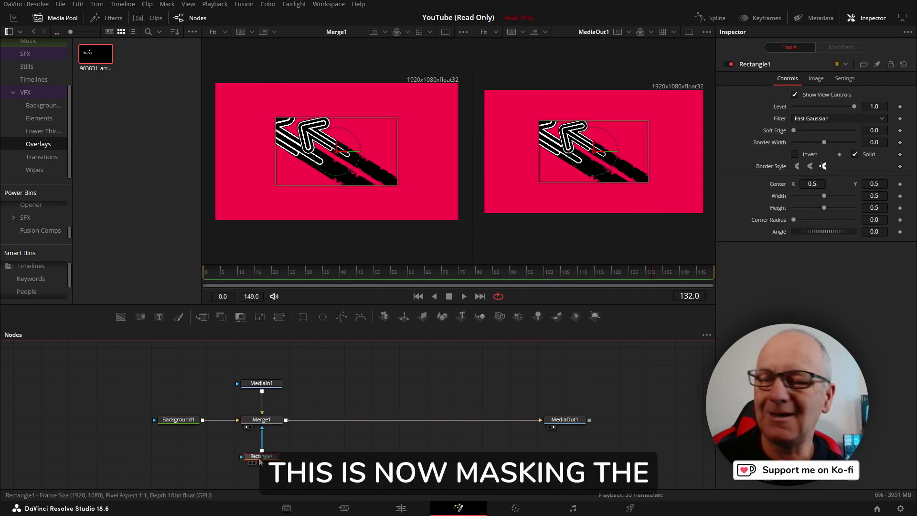
pyautogui.click(259, 423)
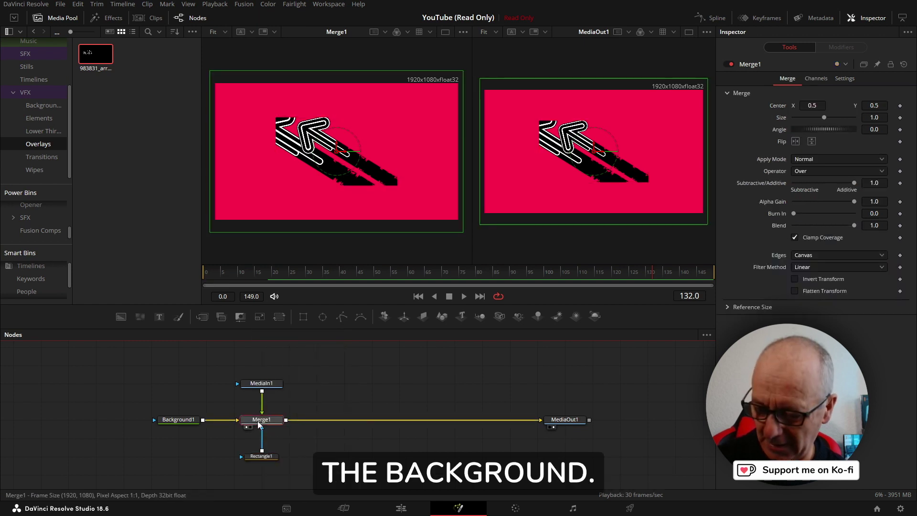
pyautogui.hotkey('ctrl', 't')
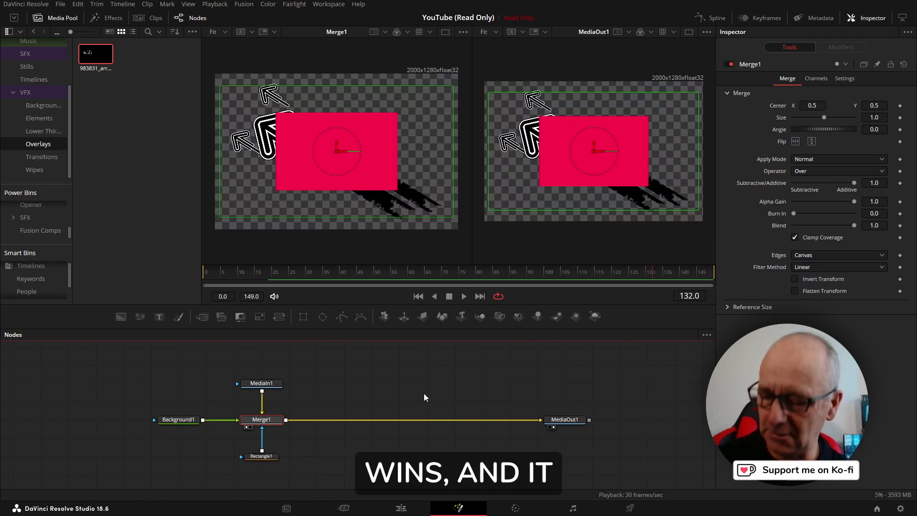
pyautogui.hotkey('ctrl', 't')
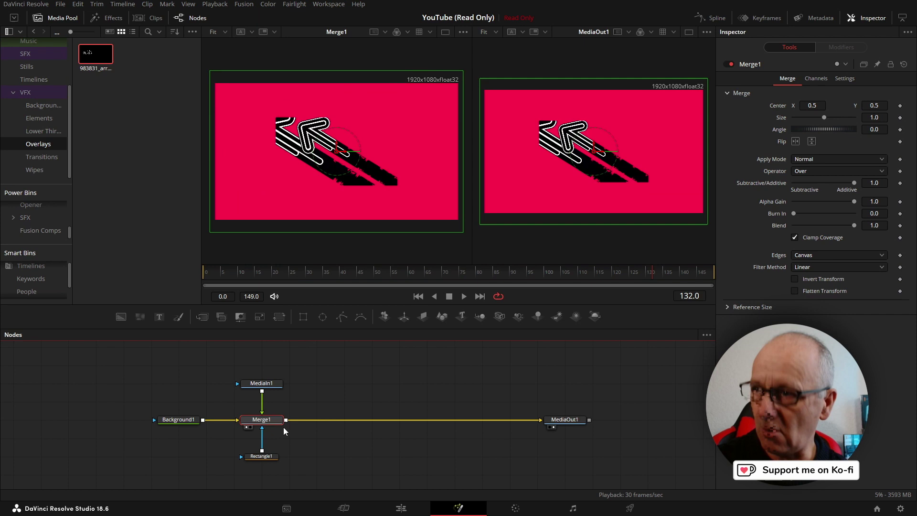
# Enlarge the rectangle mask to about 0.71 x 0.88 and preview the masked animation from frame 0.
pyautogui.click(259, 458)
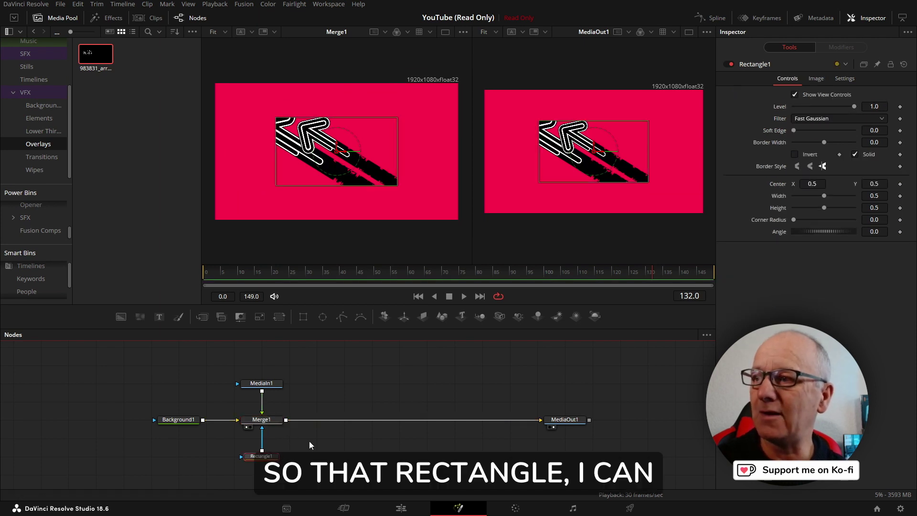
pyautogui.moveTo(647, 182); pyautogui.dragTo(670, 205)
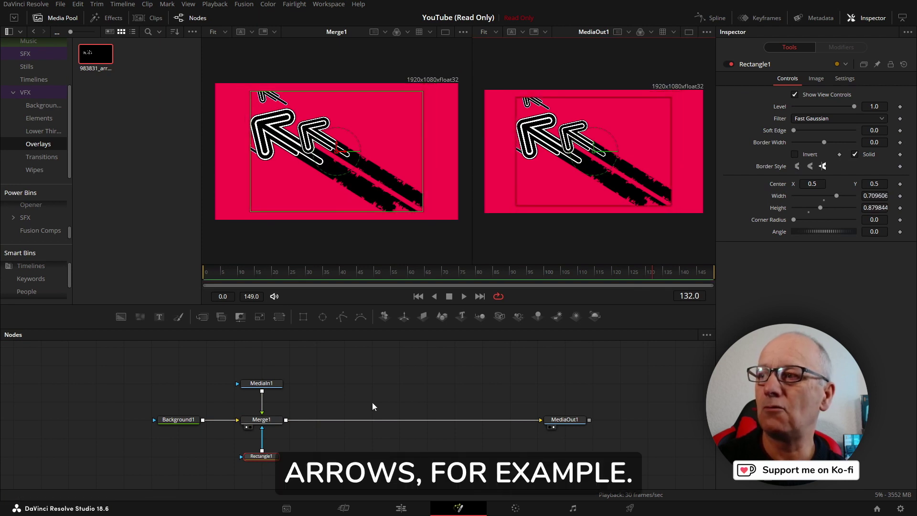
pyautogui.click(417, 296)
pyautogui.click(464, 296)
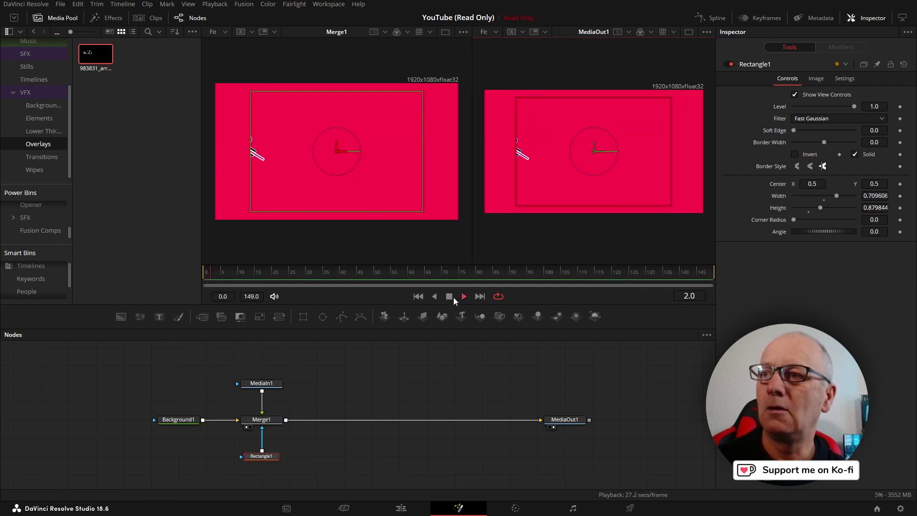
pyautogui.click(448, 296)
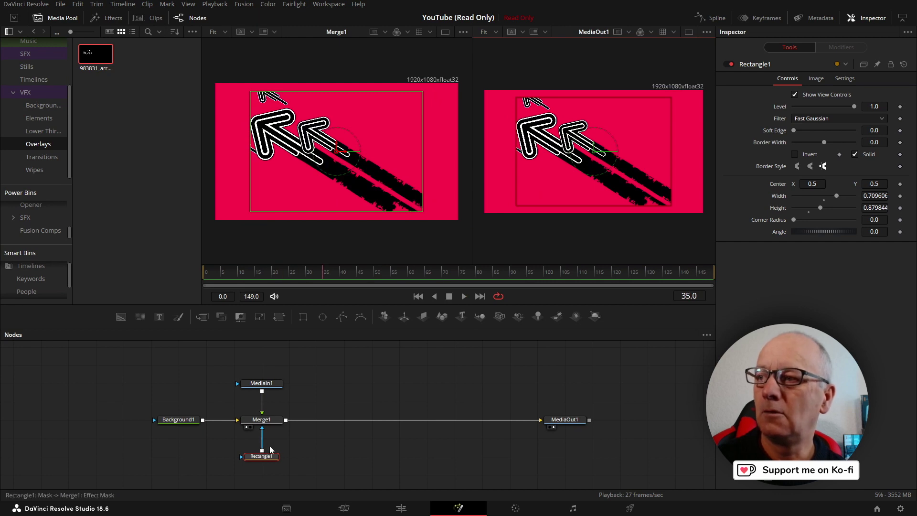